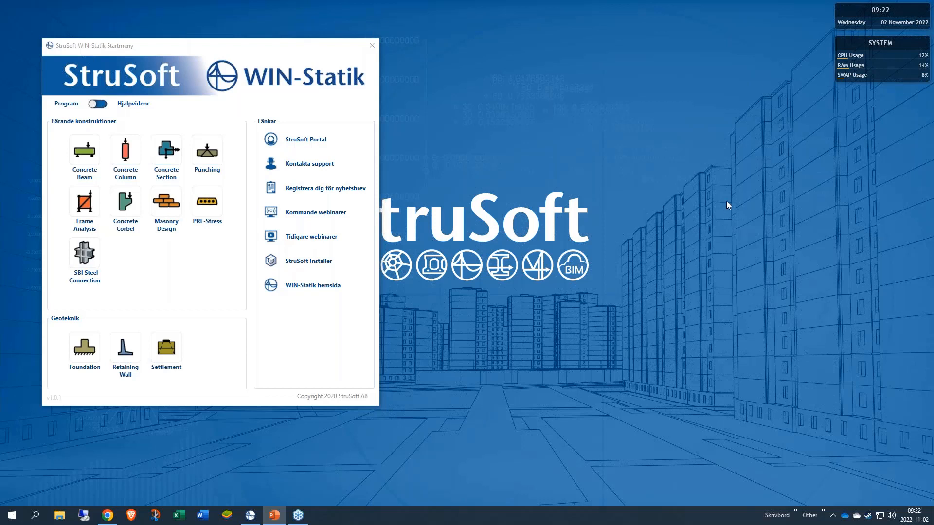
Start a Concrete Column calculation using Eurocode concrete with the EN 1992-1-1 (standard) code version
left_click(126, 152)
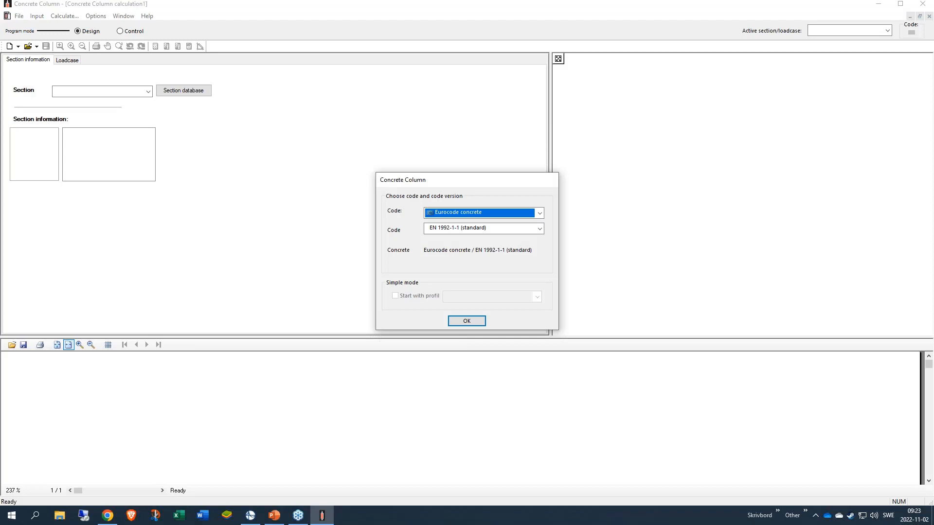
left_click(540, 229)
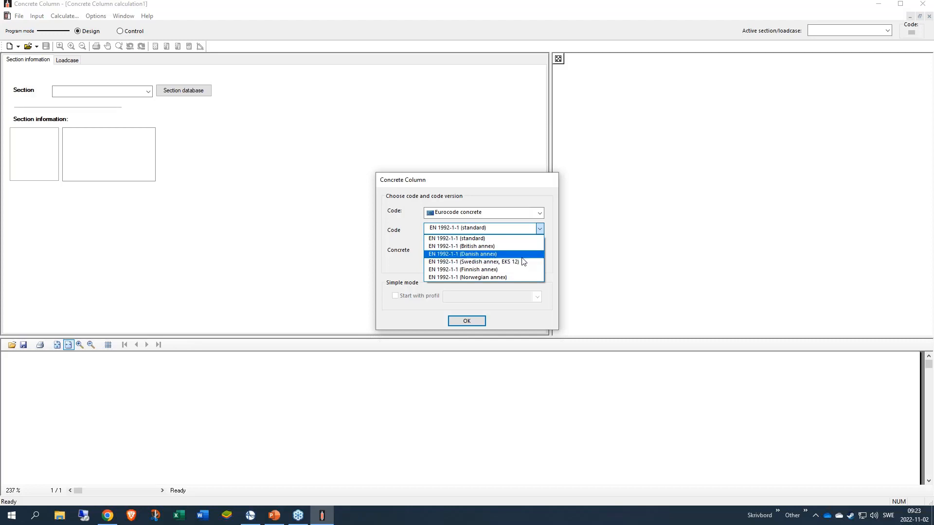
left_click(502, 240)
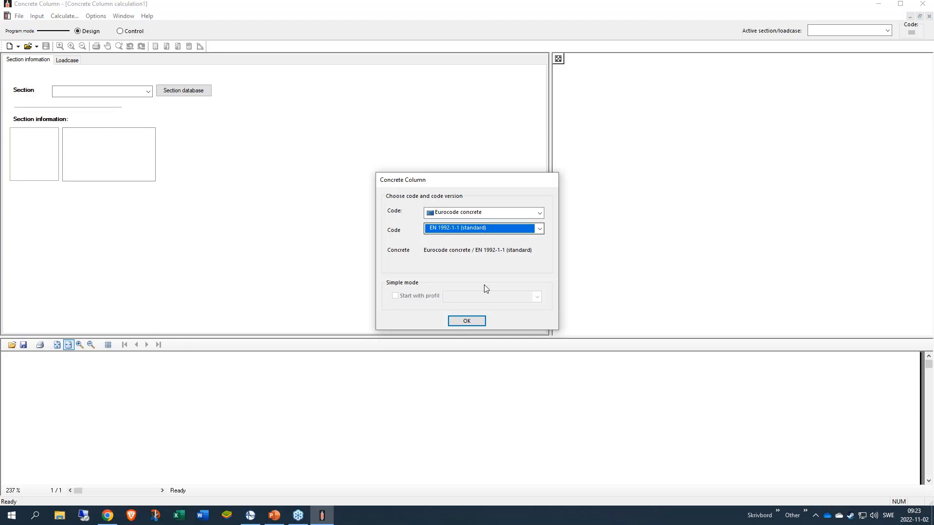
left_click(468, 322)
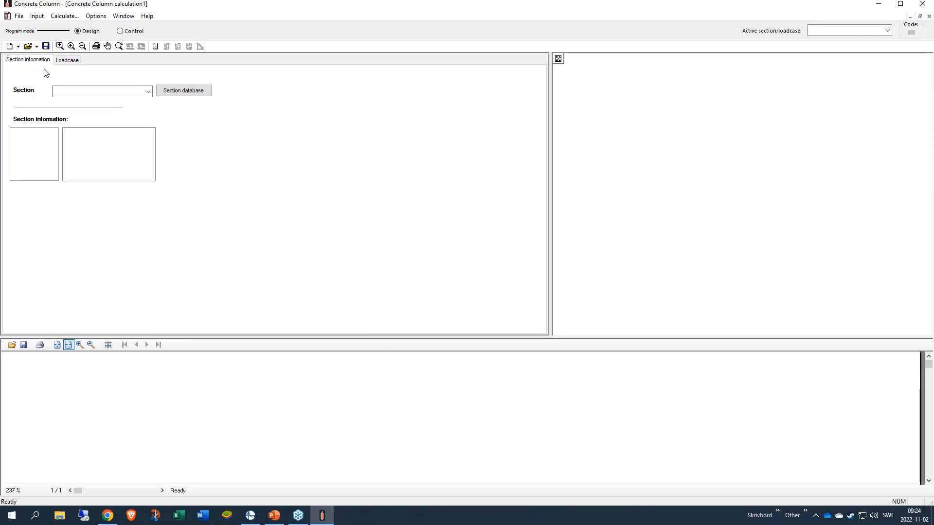
Open the section database and examine the standard Eurocode concrete profiles for rectangular solid and T-section
left_click(180, 94)
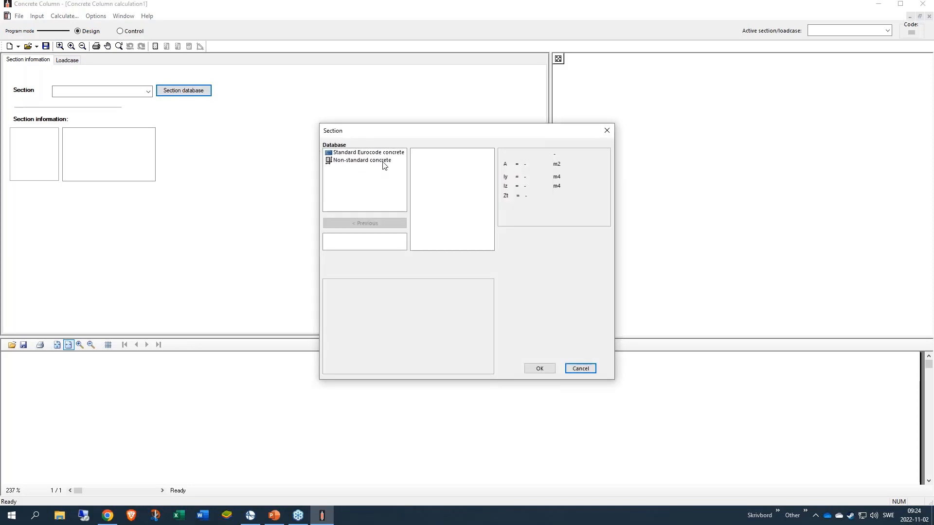
left_click(387, 153)
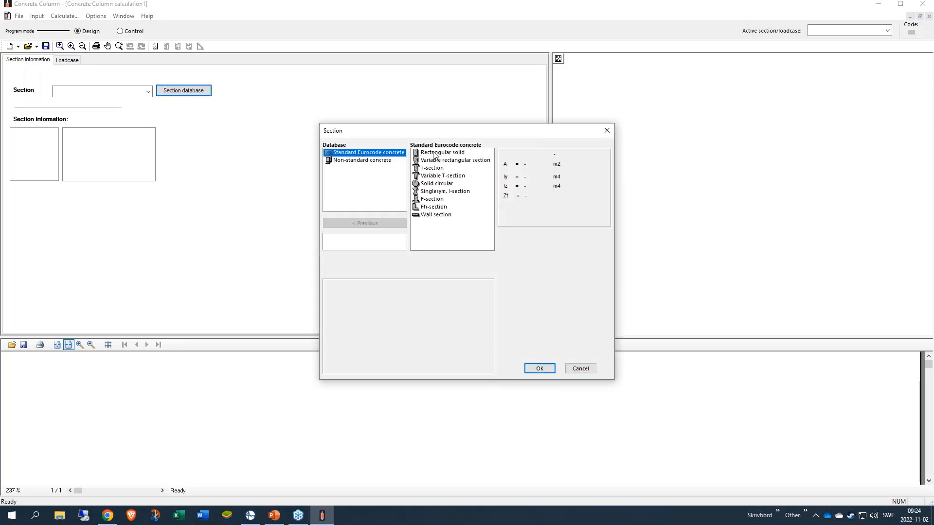
double_click(435, 155)
double_click(435, 153)
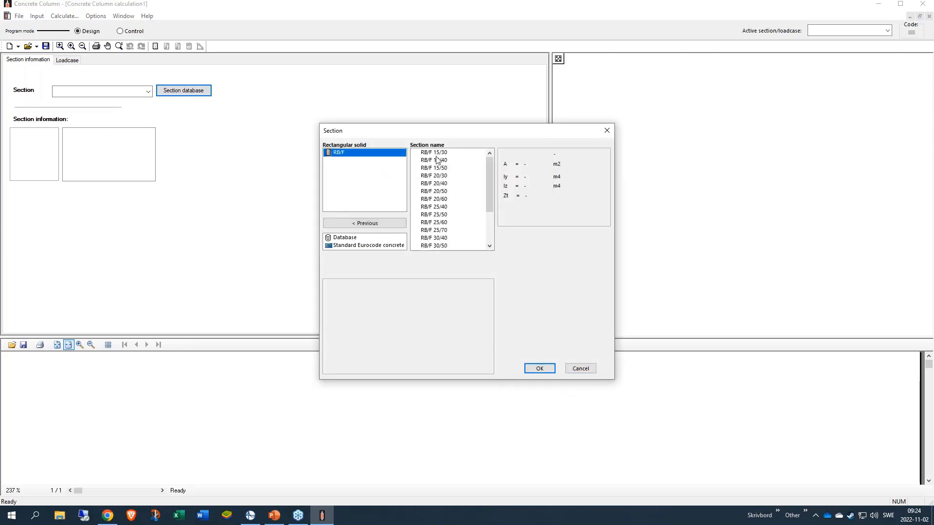
left_click(373, 223)
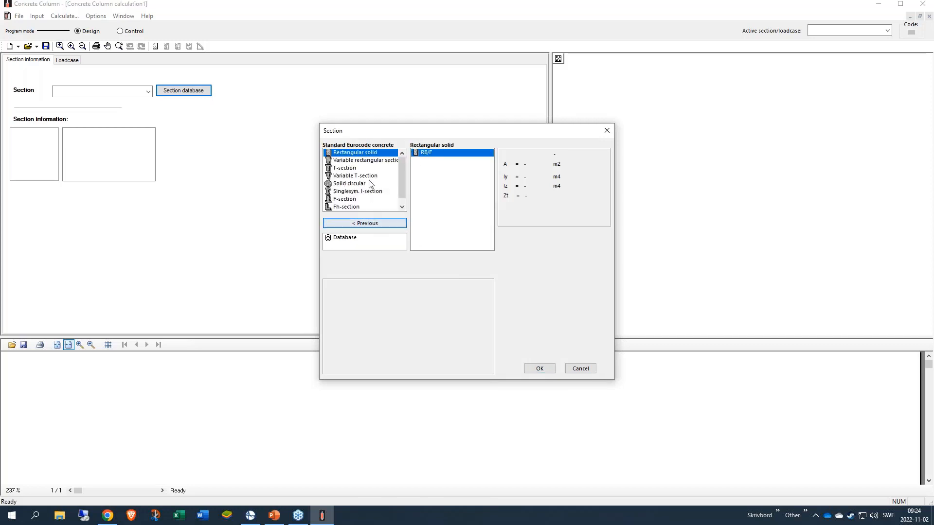
left_click(359, 168)
double_click(426, 153)
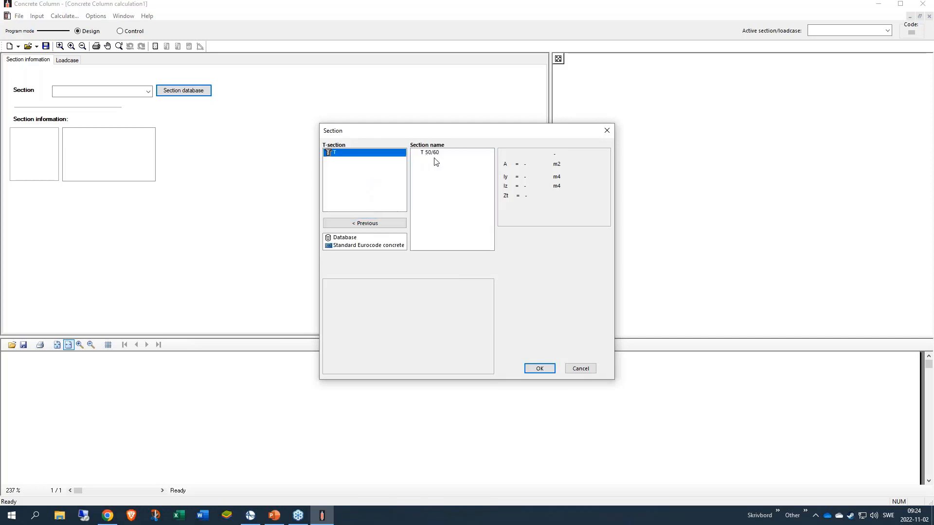
left_click(375, 224)
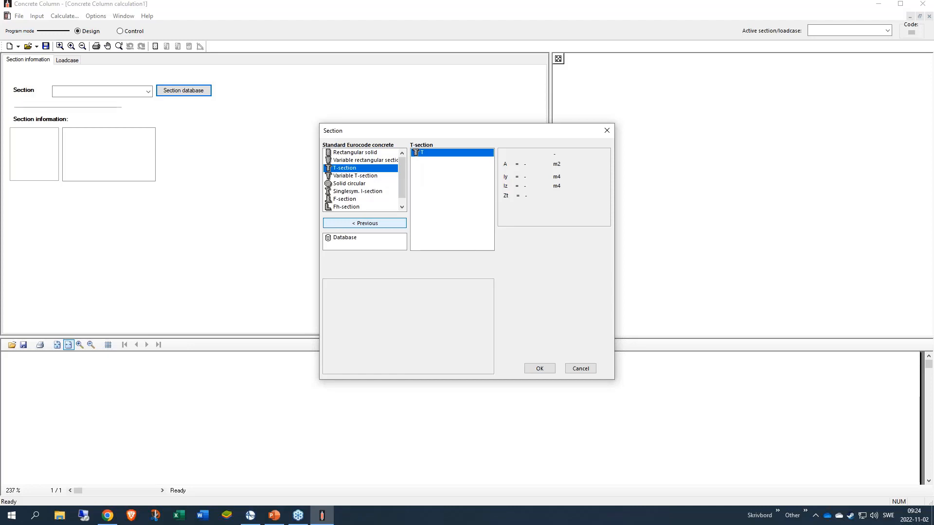
left_click(374, 224)
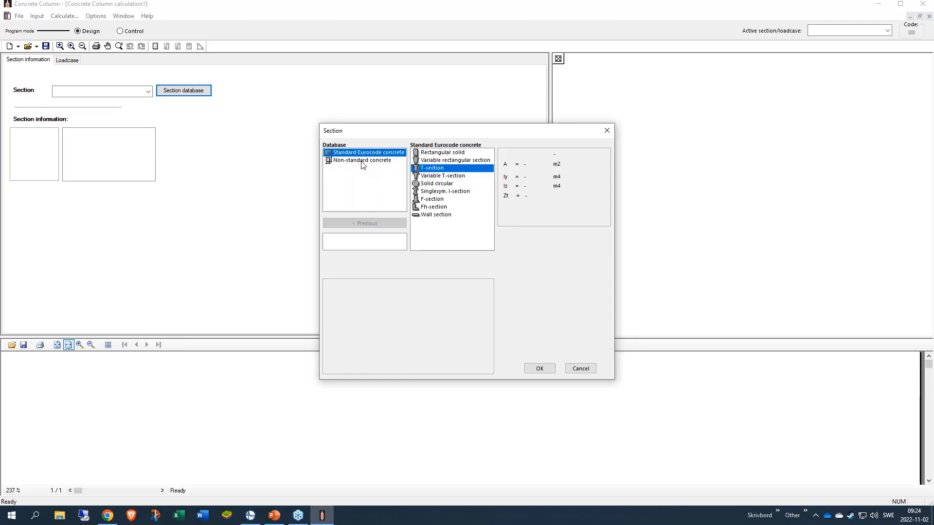
Add a non-standard rectangular solid concrete section named RC 500x500 with H 500 mm and B 500 mm
left_click(362, 162)
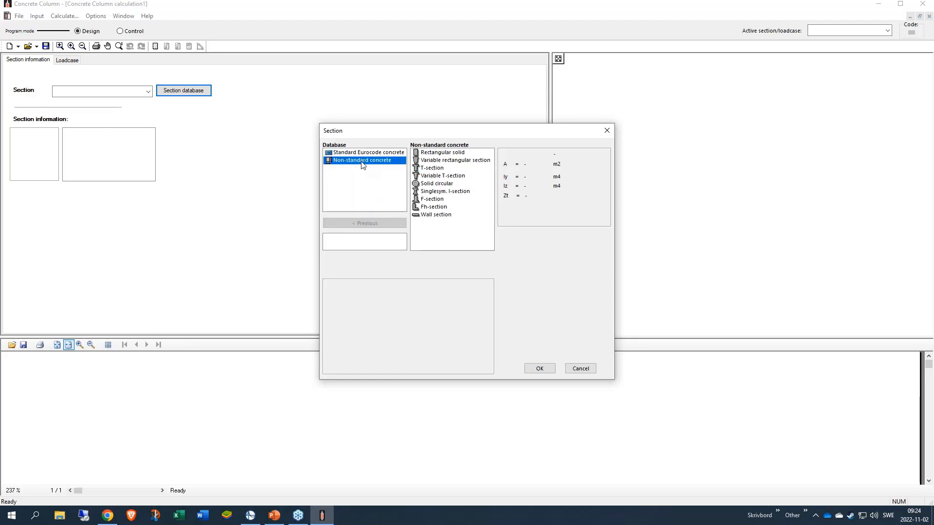
left_click(452, 153)
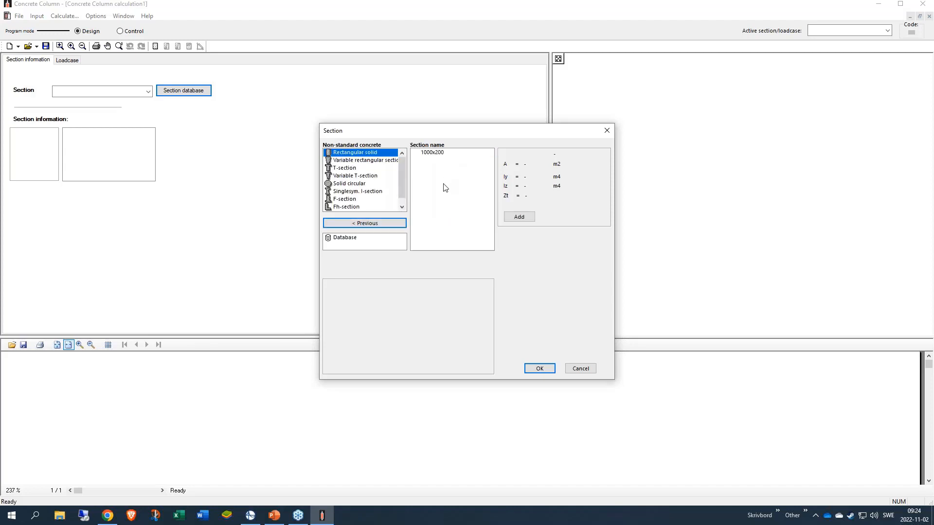
left_click(519, 217)
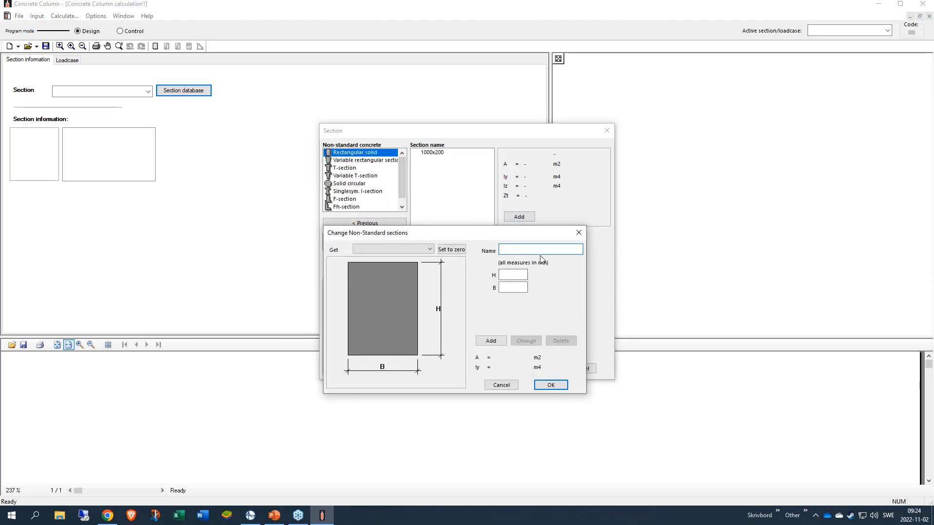
type("RC")
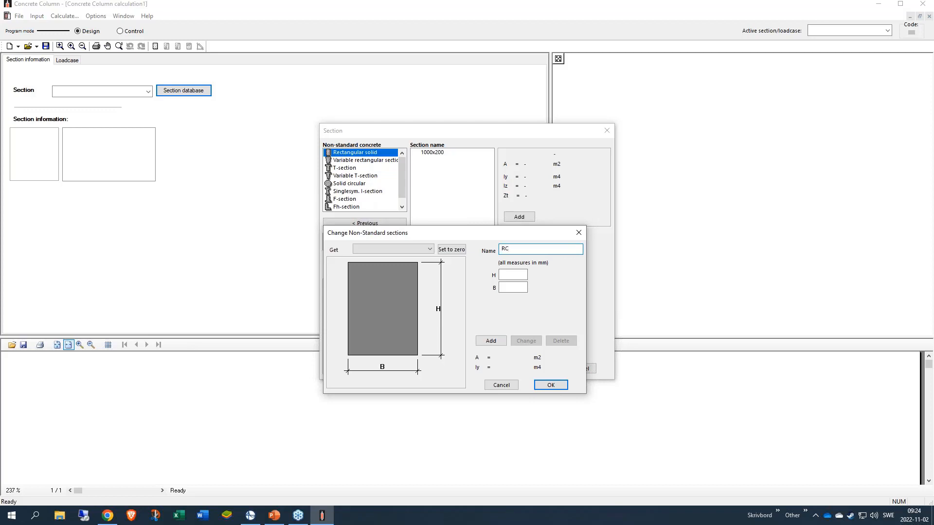
type(" 500x500")
left_click(513, 275)
type("500")
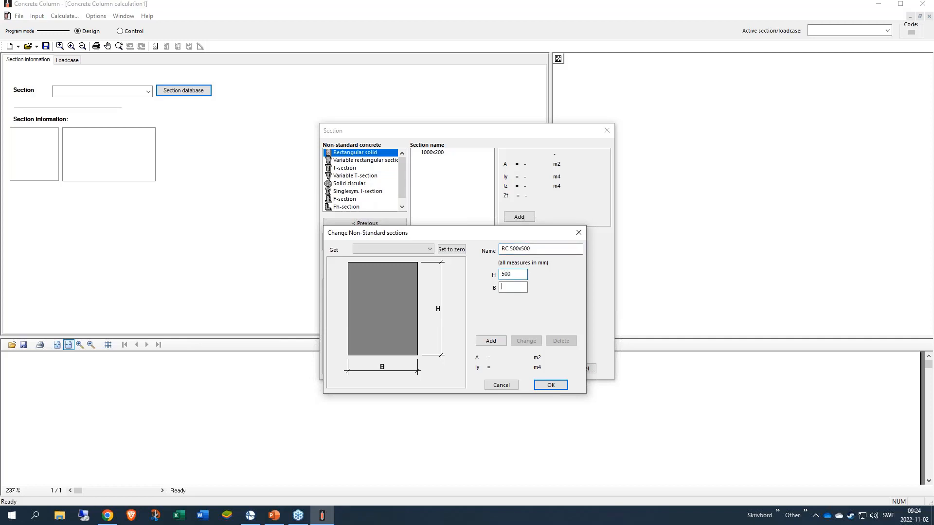
key("Tab")
type("500")
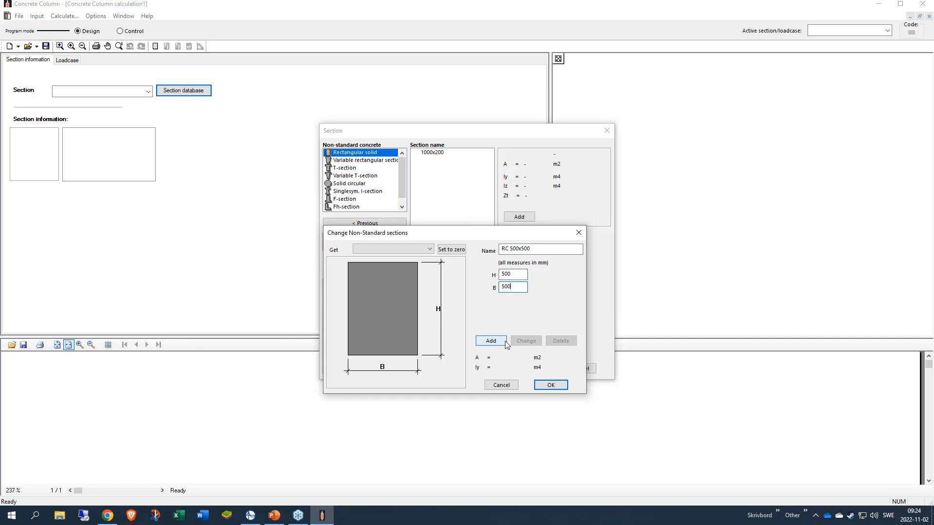
left_click(502, 341)
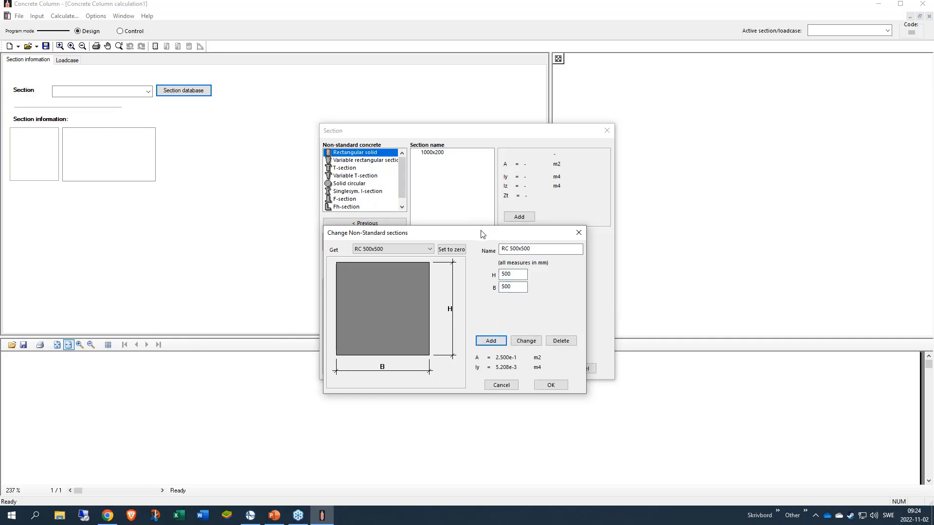
Accept the new RC 500x500 section and assign it to the column
left_click_drag(483, 233, 501, 265)
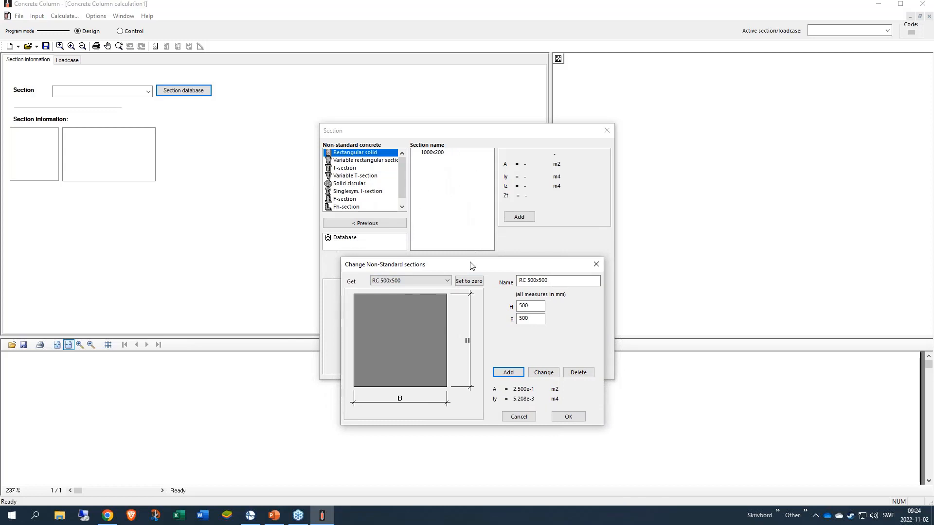
left_click(568, 418)
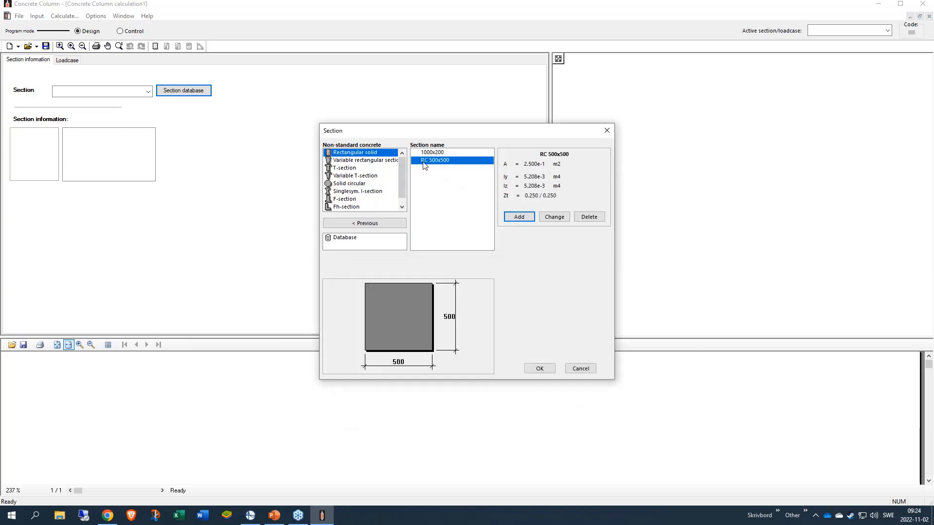
left_click(540, 369)
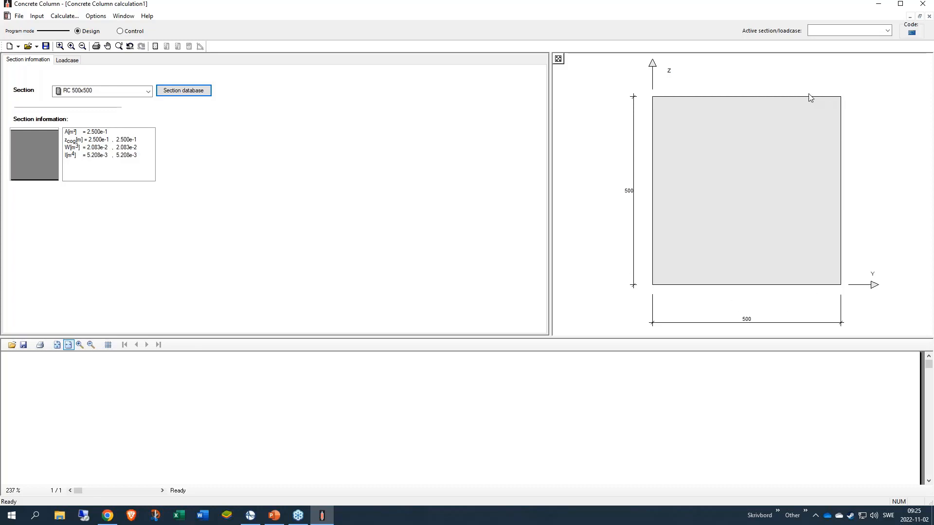
Add a ULS load case named ULS 1 with Mz 50 kNm, My 40 kNm, N -3600 kN and the non-accidental type
left_click(67, 60)
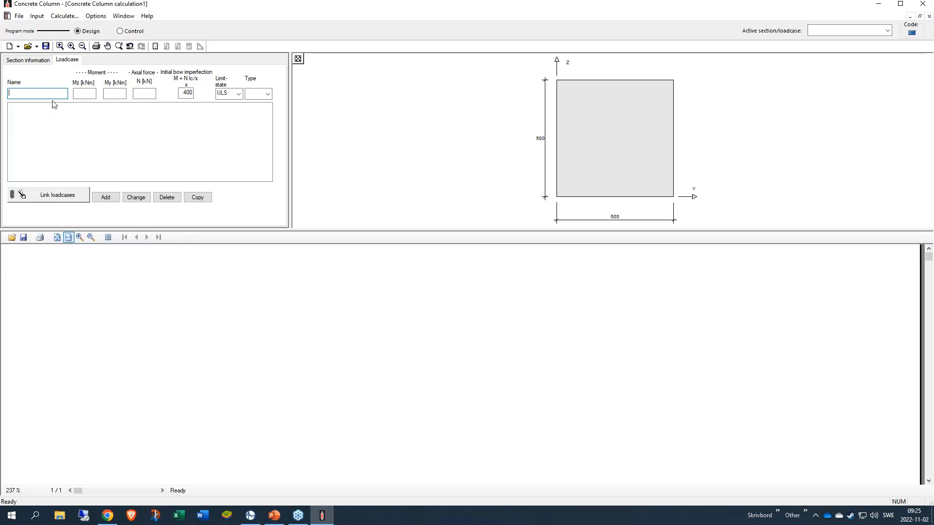
type("ULS 1")
left_click(89, 92)
type("50")
key("Tab")
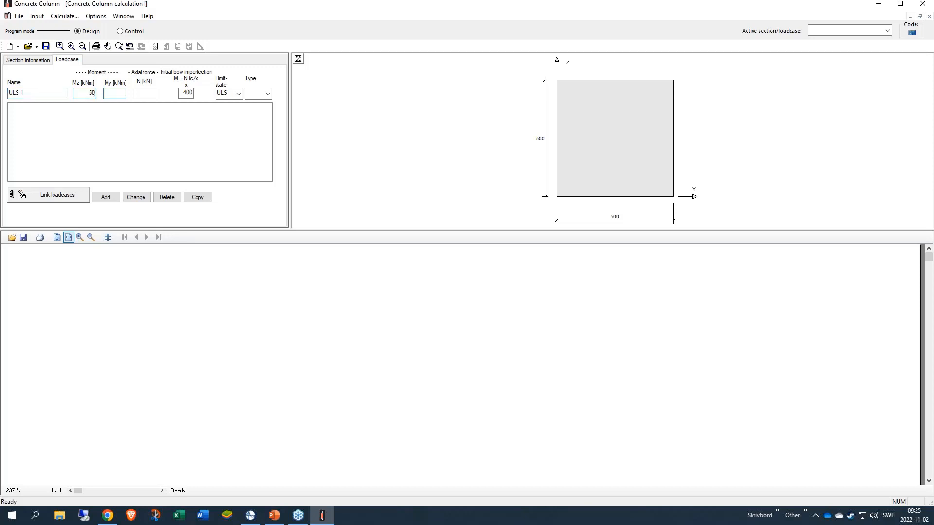
type("40")
key("Tab")
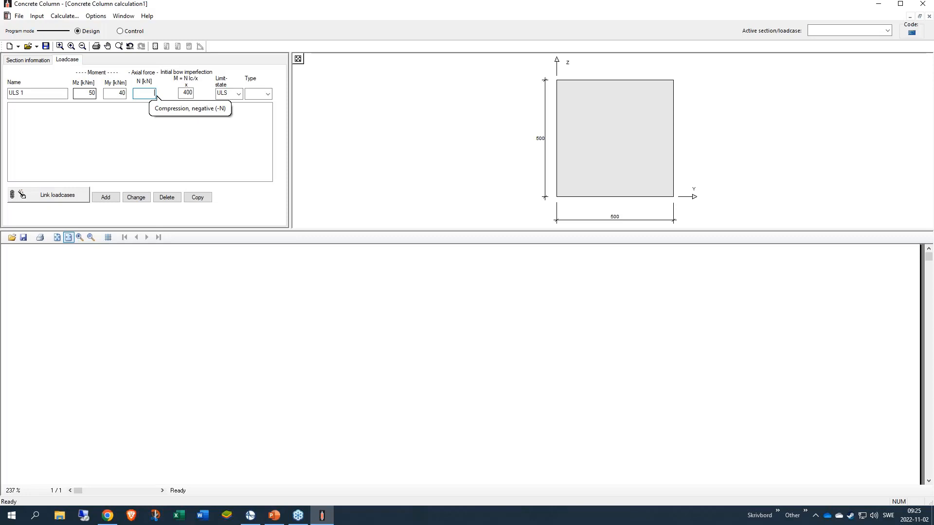
type("-3600")
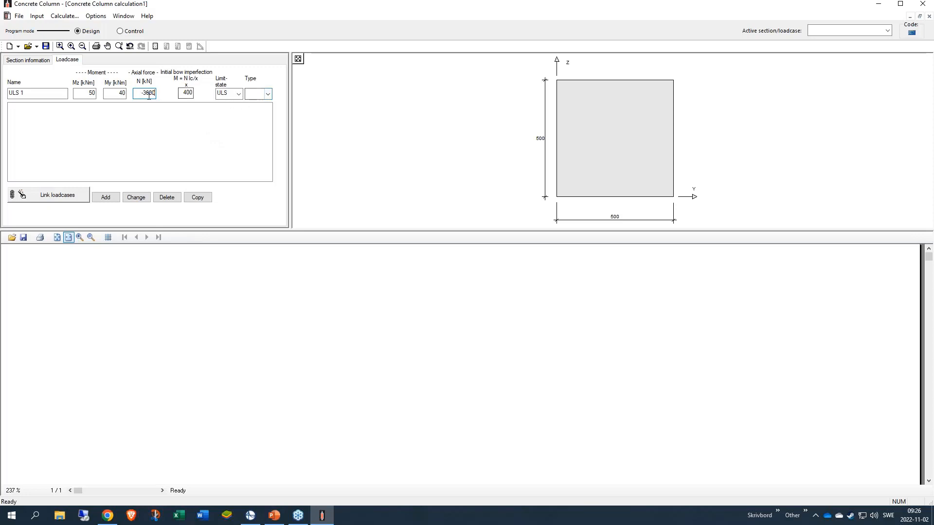
left_click(268, 94)
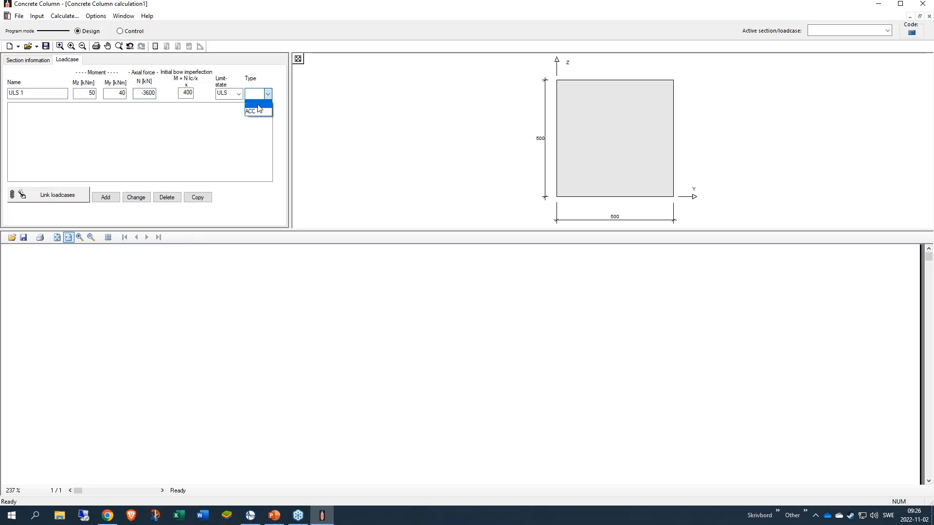
left_click(258, 104)
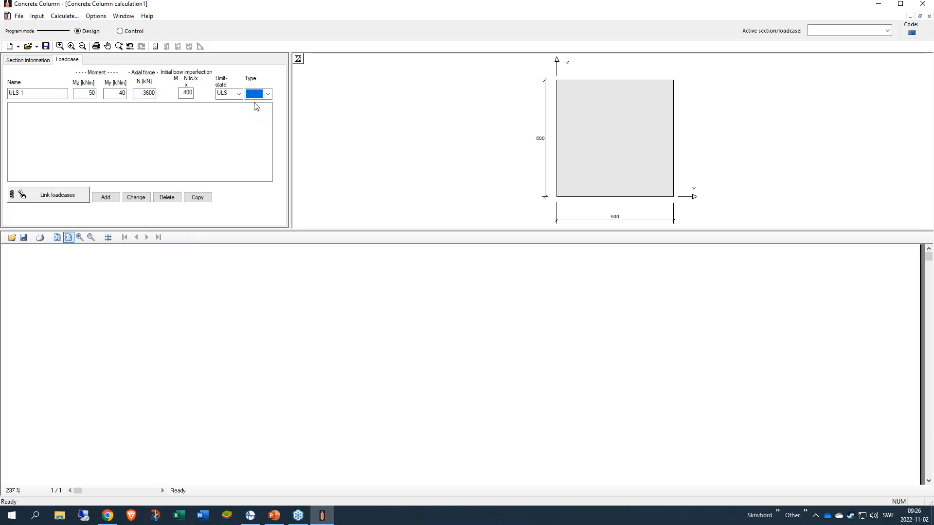
left_click(112, 201)
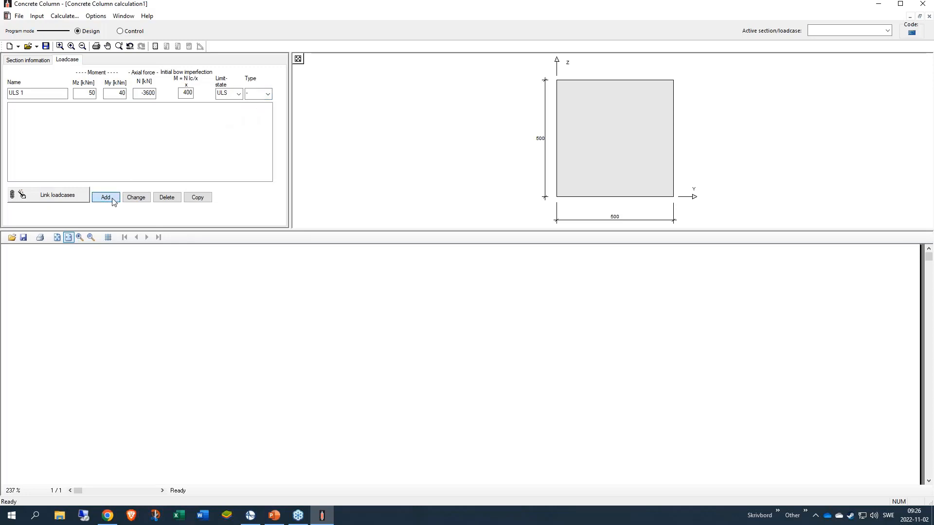
Add a second load case named ULS 2 with Mz 40 kNm, My 35 kNm and N -3750 kN
left_click(48, 95)
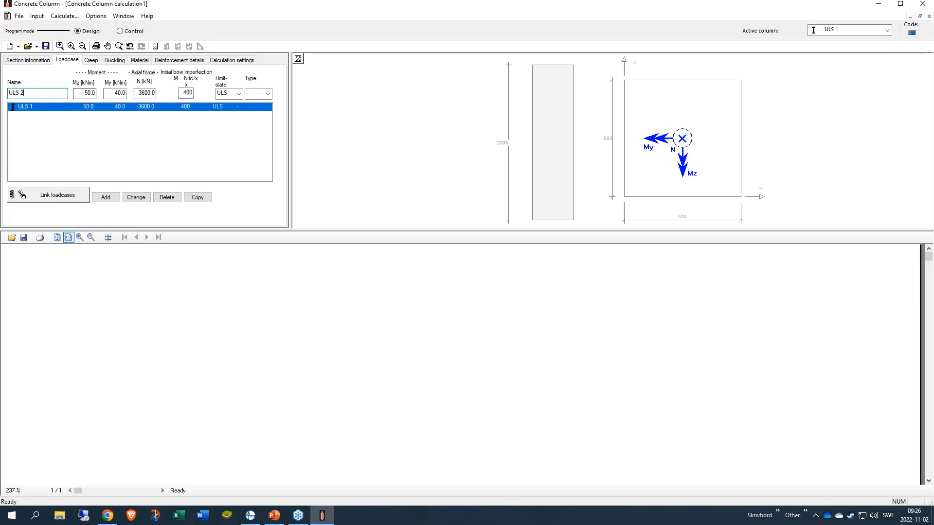
key("Tab")
type("40")
key("Tab")
key("Tab")
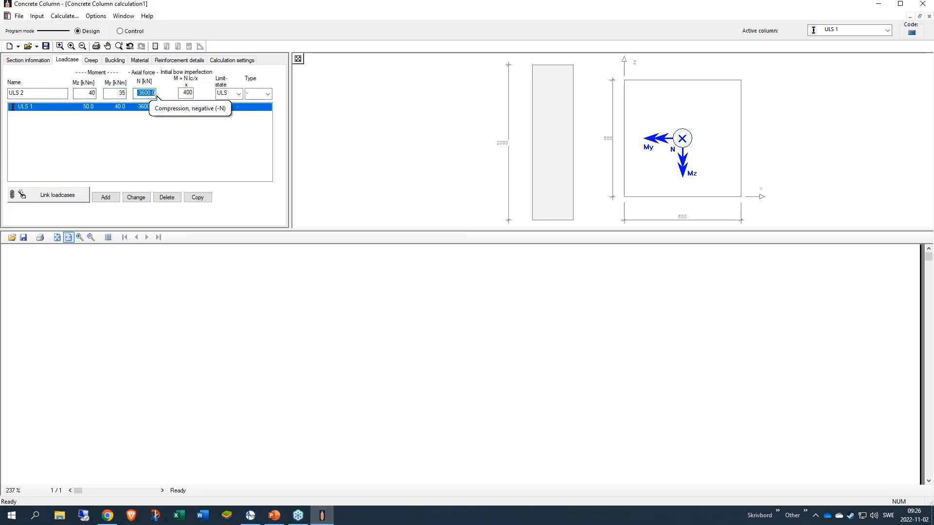
type("-3750")
left_click(105, 197)
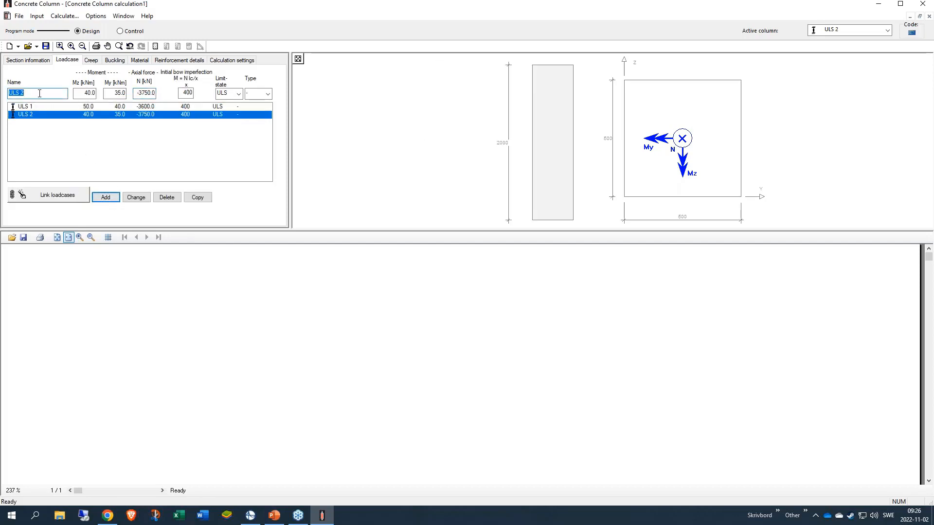
Add an SLS load case named SLS short with Mz 15 kNm, My 12 kNm, N -2000 kN and the Short type
type("SLS short")
left_click(86, 93)
type("15")
key("Tab")
type("12")
key("Tab")
key("BackSpace")
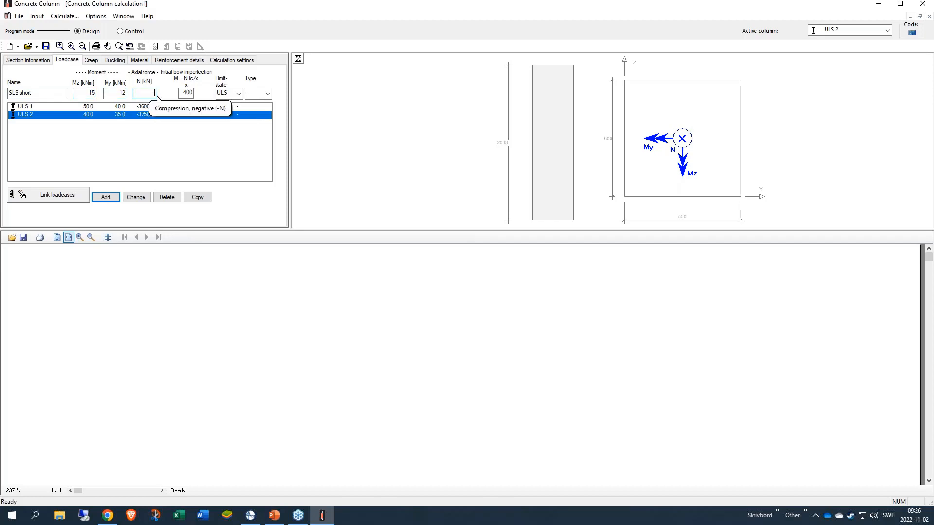
type("-2000")
key("Tab")
key("Tab")
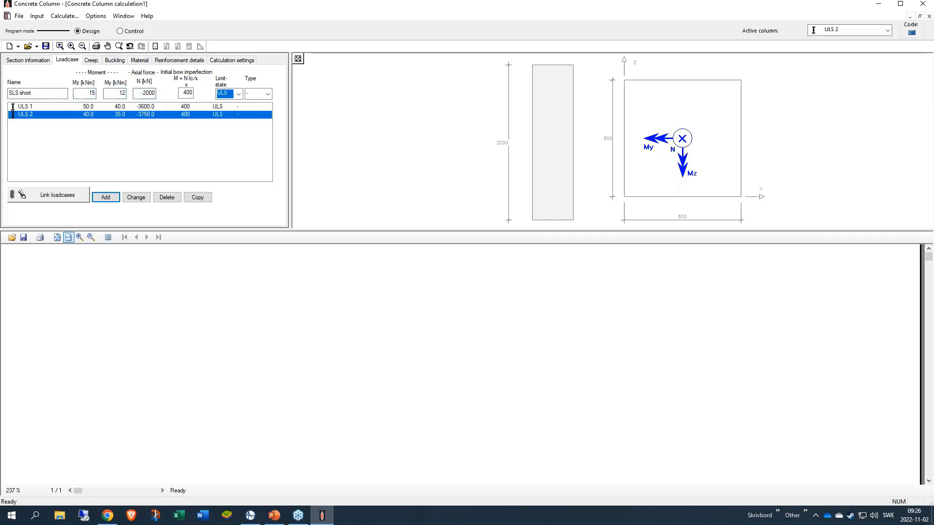
key("Tab")
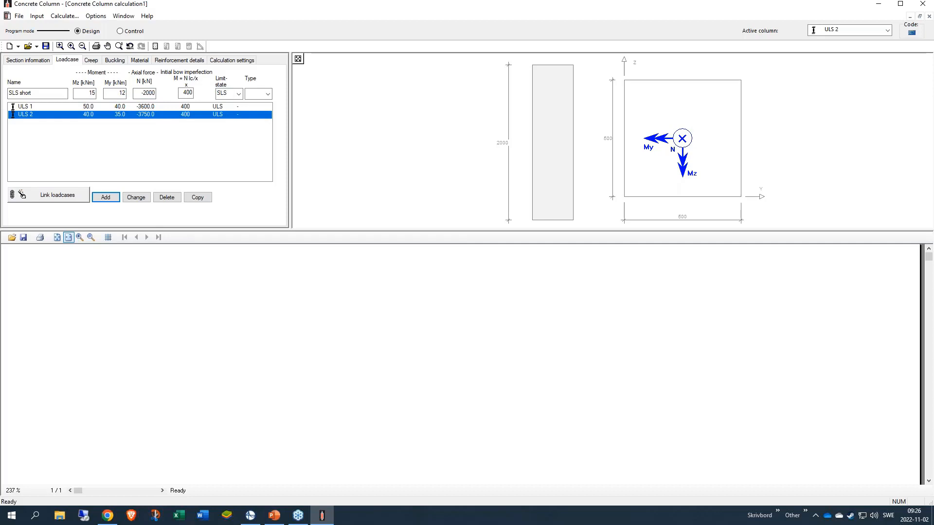
left_click(268, 94)
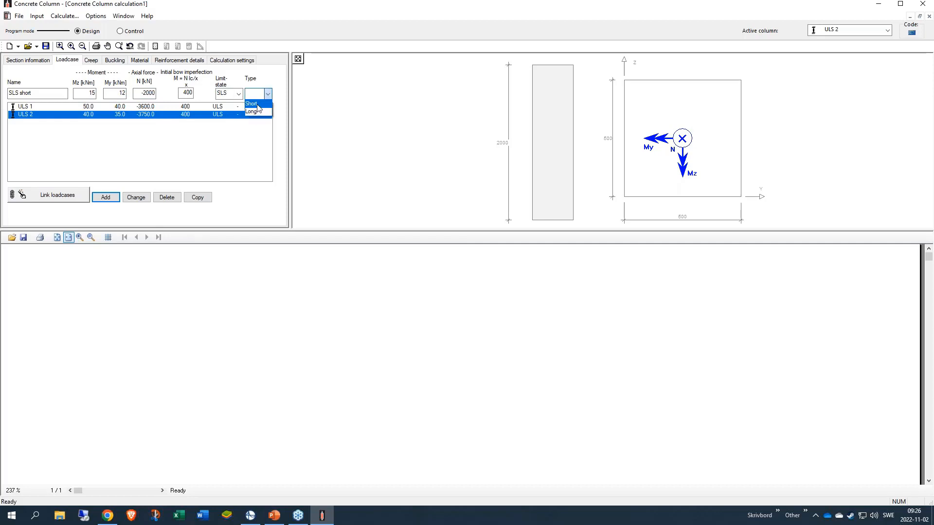
left_click(258, 105)
left_click(106, 197)
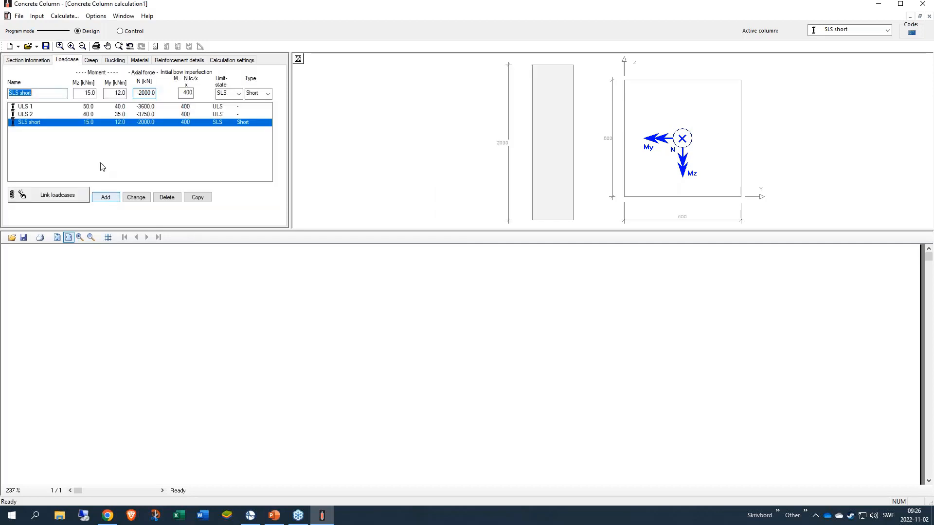
Add an SLS load case named SLS long with Mz 12 kNm, My 10 kNm, N -2500 kN and the Long type
left_click(50, 93)
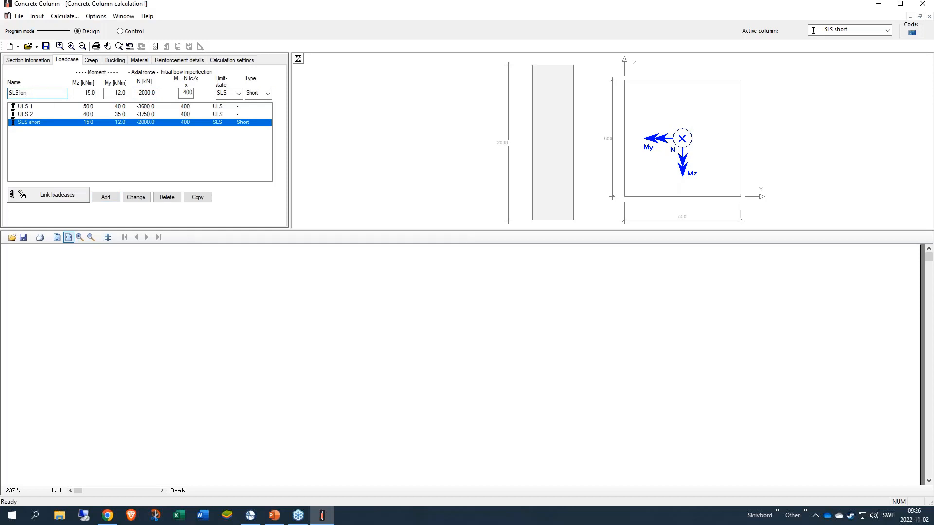
key("Tab")
type("12")
key("Tab")
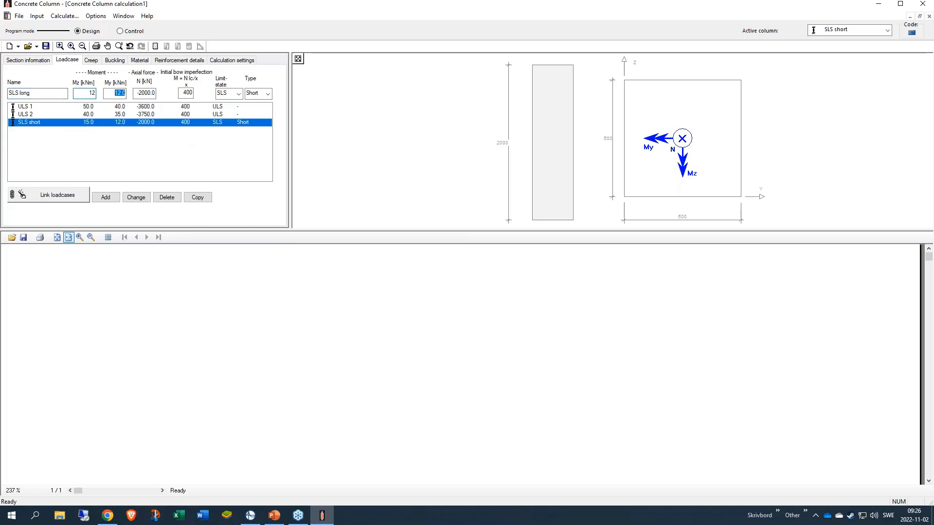
type("10")
key("Tab")
type("-")
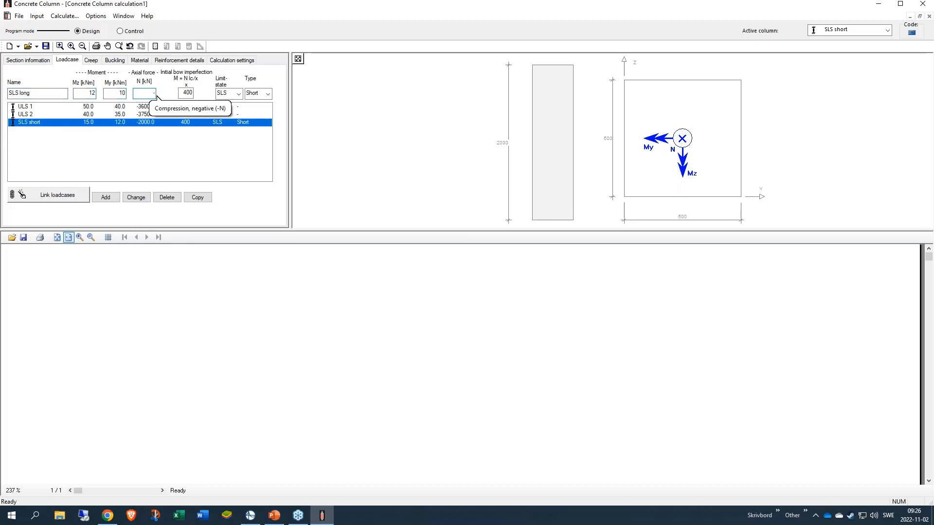
type("2500")
left_click(268, 94)
left_click(258, 113)
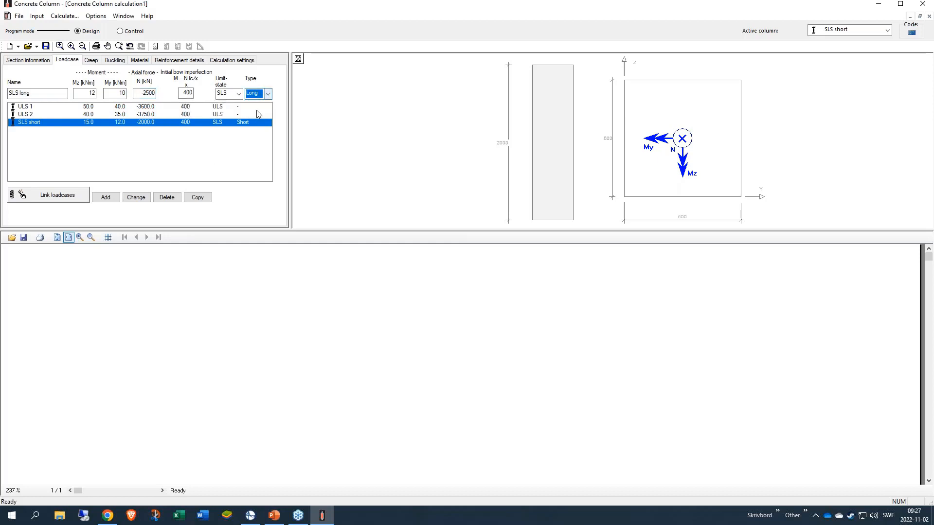
left_click(106, 198)
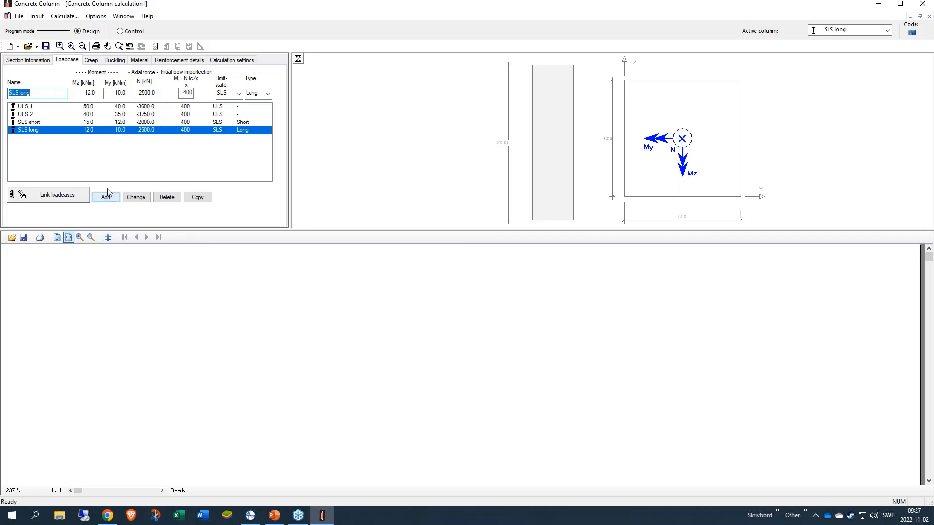
Select load case ULS 1 and make it the active column
left_click(53, 108)
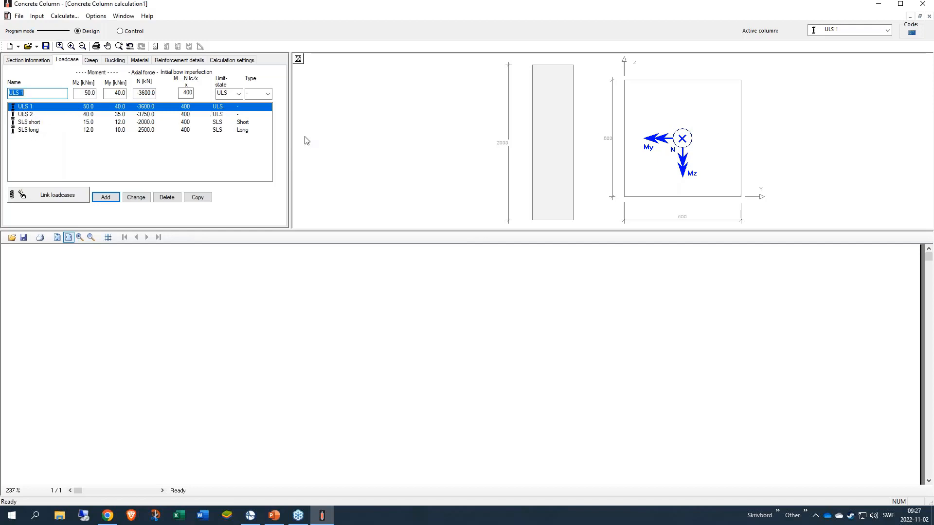
left_click(858, 32)
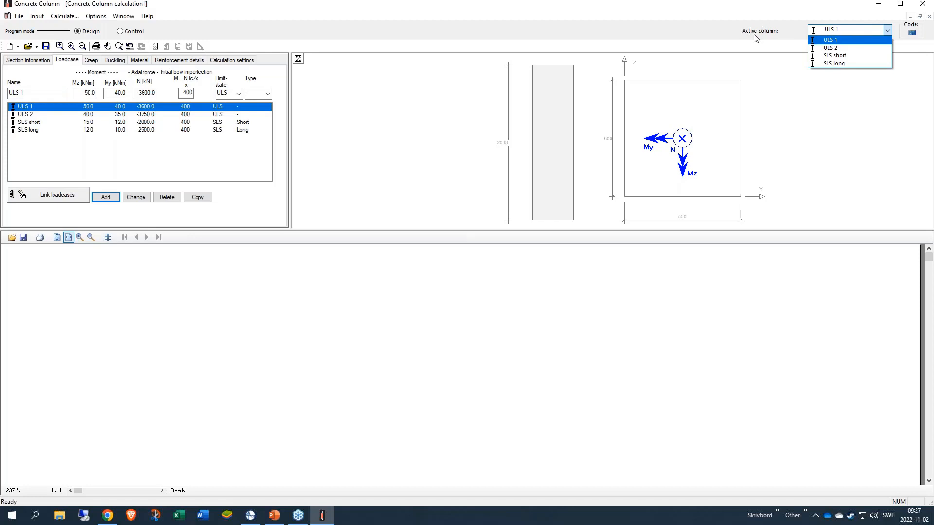
left_click(838, 43)
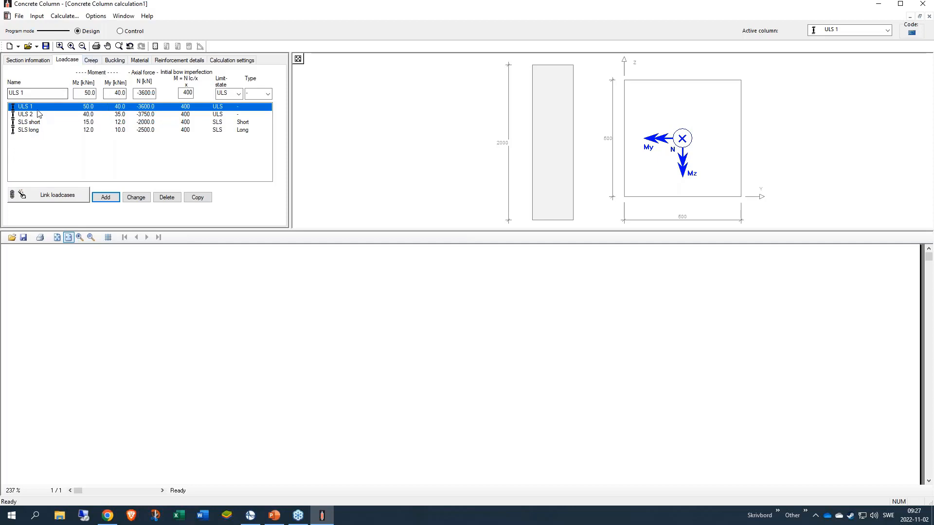
left_click(834, 32)
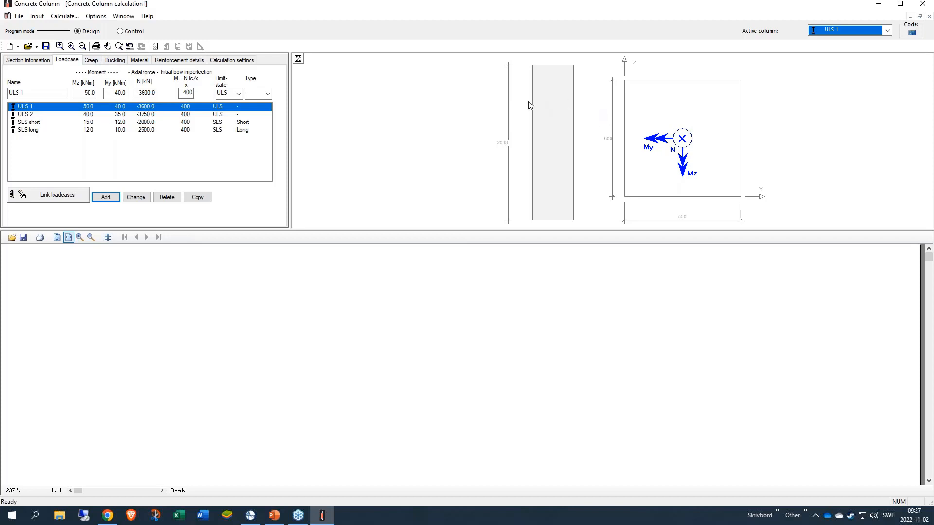
Set the creep coefficients to 1.95 for ULS 1, 1.75 for ULS 2 and 2.1 for SLS long
left_click(91, 62)
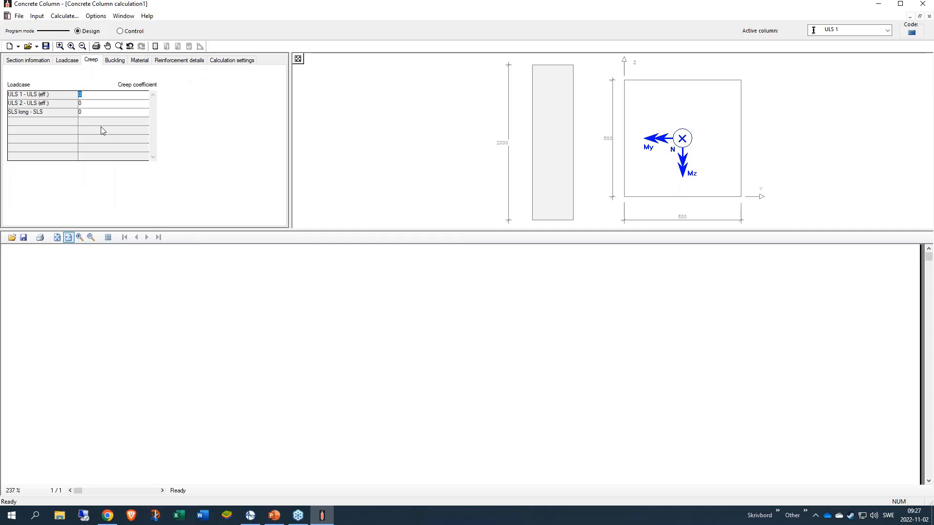
type("1.95")
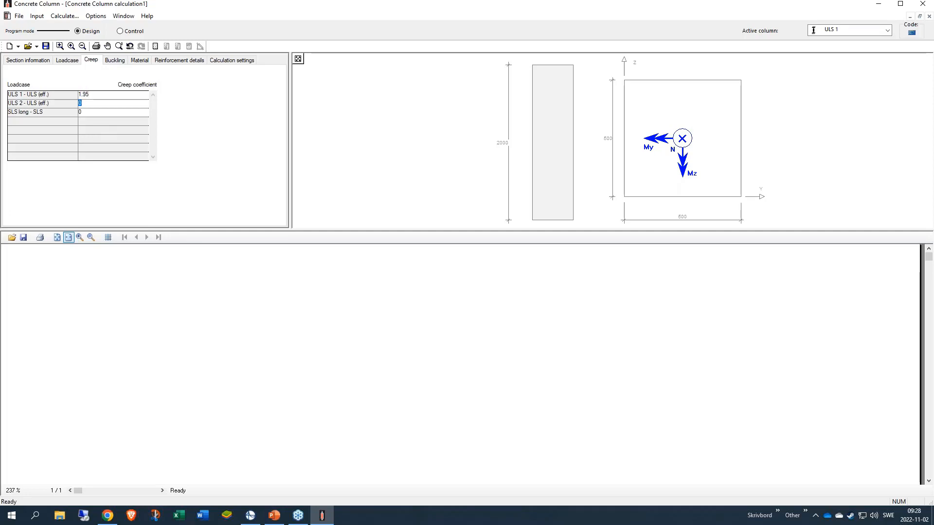
type("1.75")
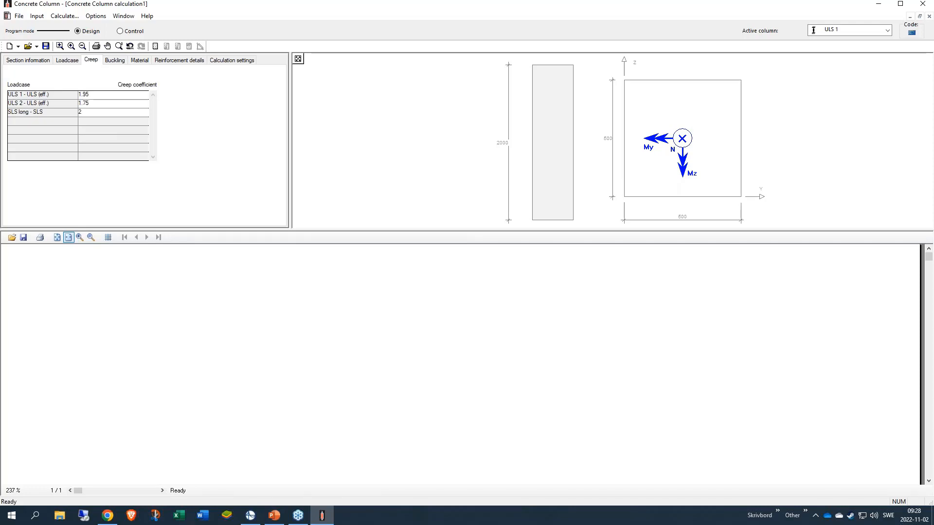
type(".1")
Set the column length L and the buckling lengths Lcy and Lcz to 6 m each
left_click(115, 61)
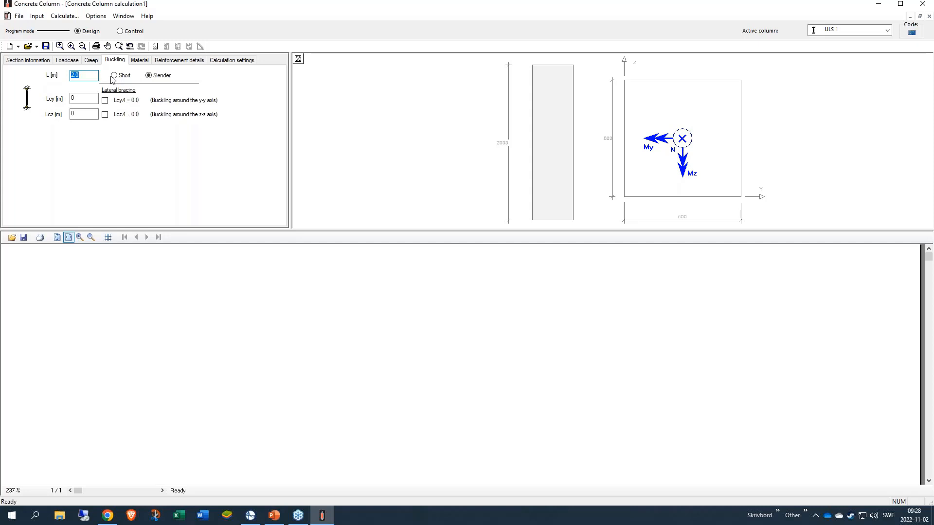
type("6")
left_click(85, 100)
type("6")
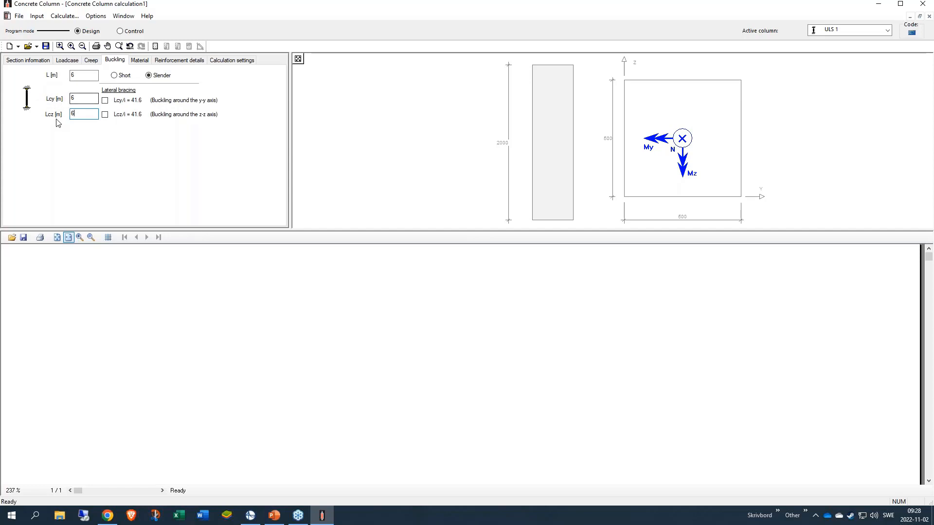
Set the column material to concrete strength class C45/55, exposure class XC1 Dry or permanently wet and life class L50
left_click(141, 61)
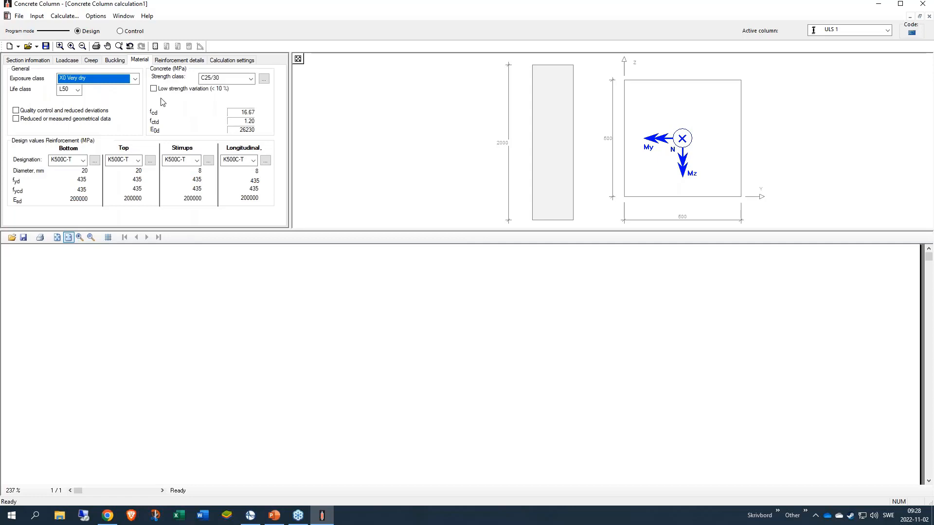
left_click(250, 78)
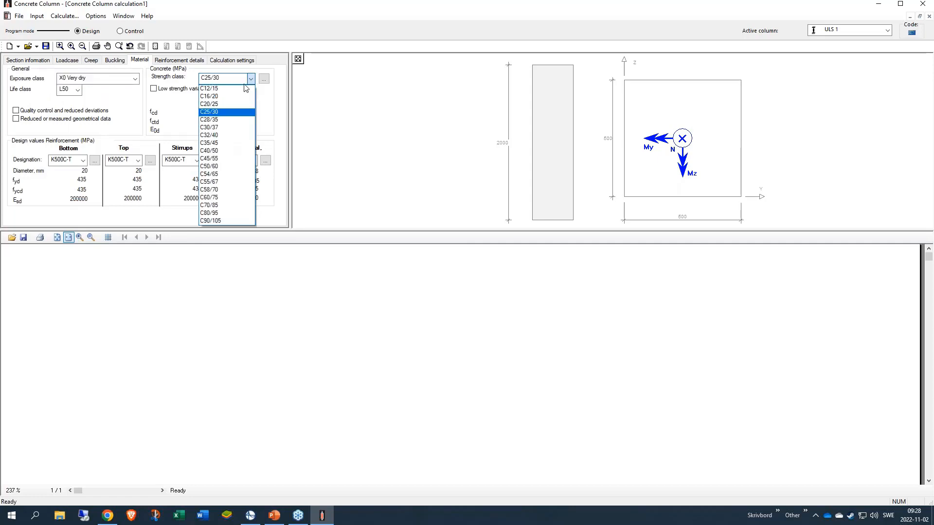
left_click(222, 158)
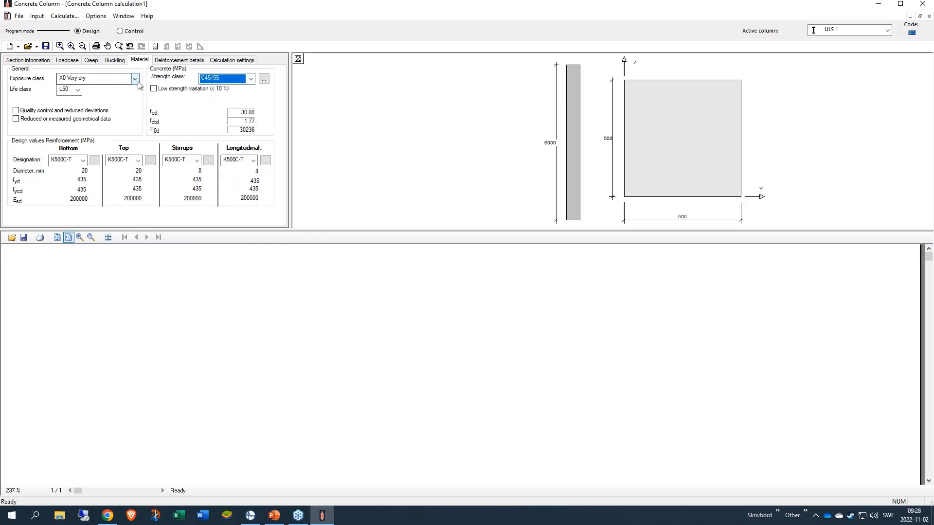
left_click(136, 80)
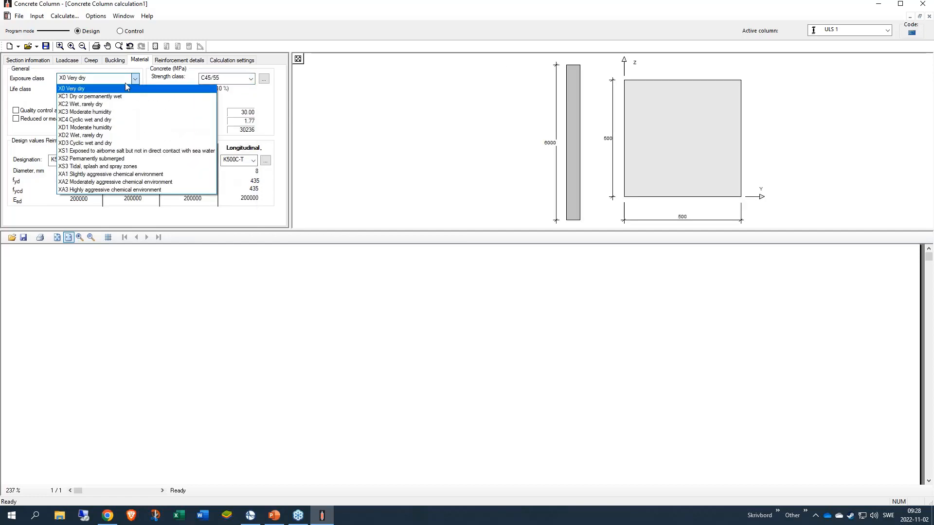
left_click(103, 97)
left_click(75, 90)
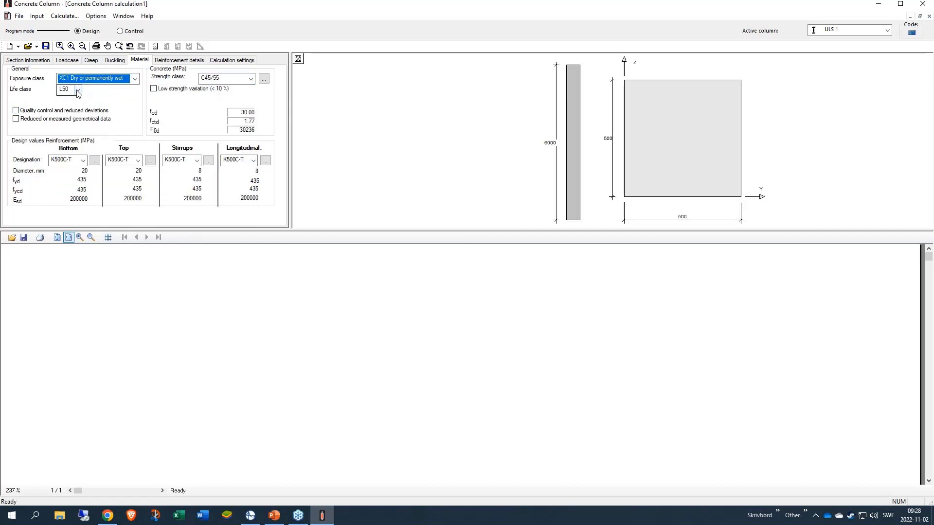
left_click(75, 100)
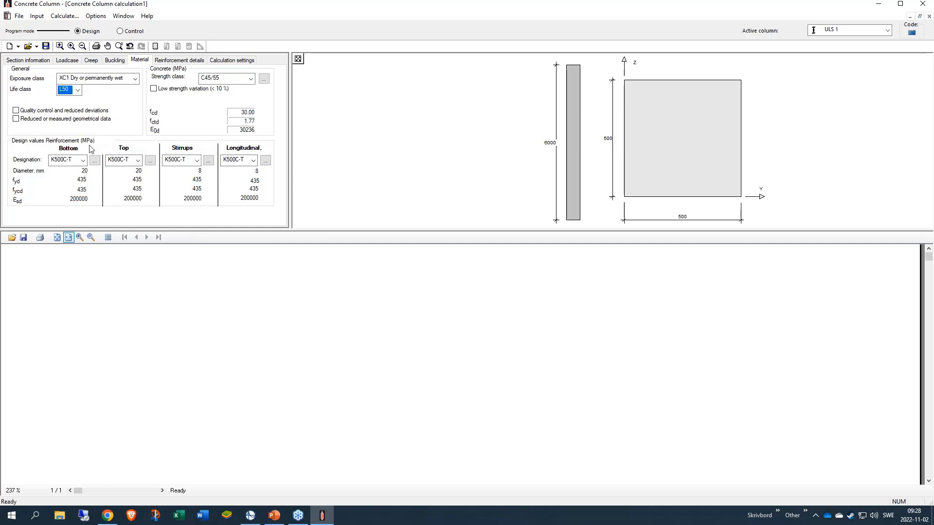
Review the bottom reinforcement designations and the settings and bar types for creating a new reinforcement material, without creating one
left_click(83, 162)
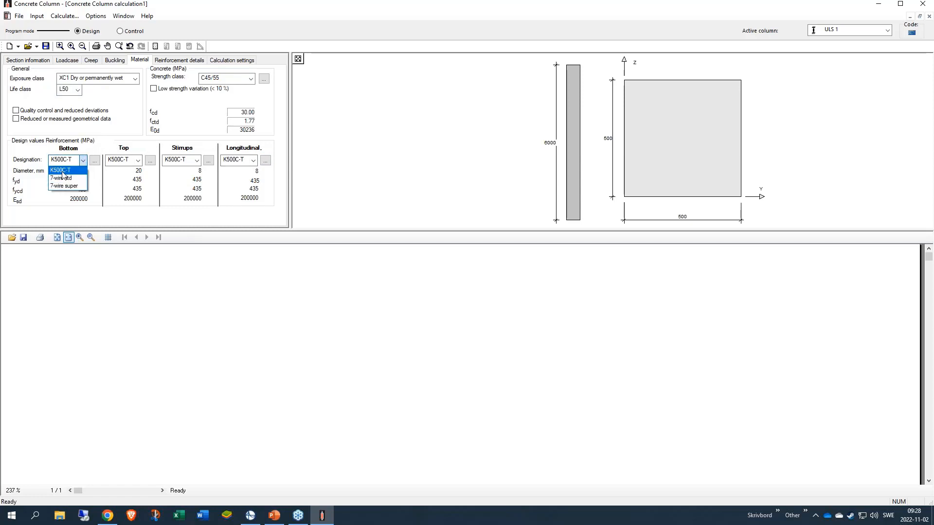
left_click(62, 171)
left_click(95, 161)
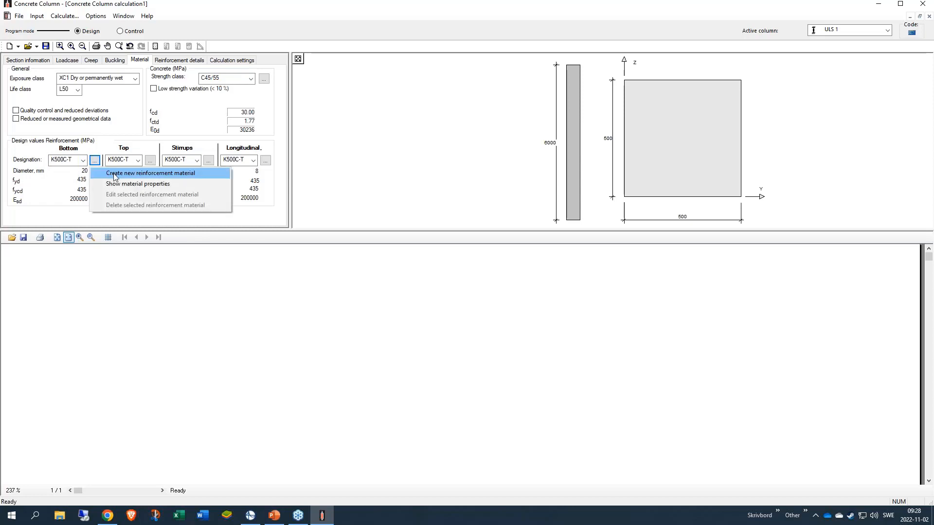
left_click(117, 175)
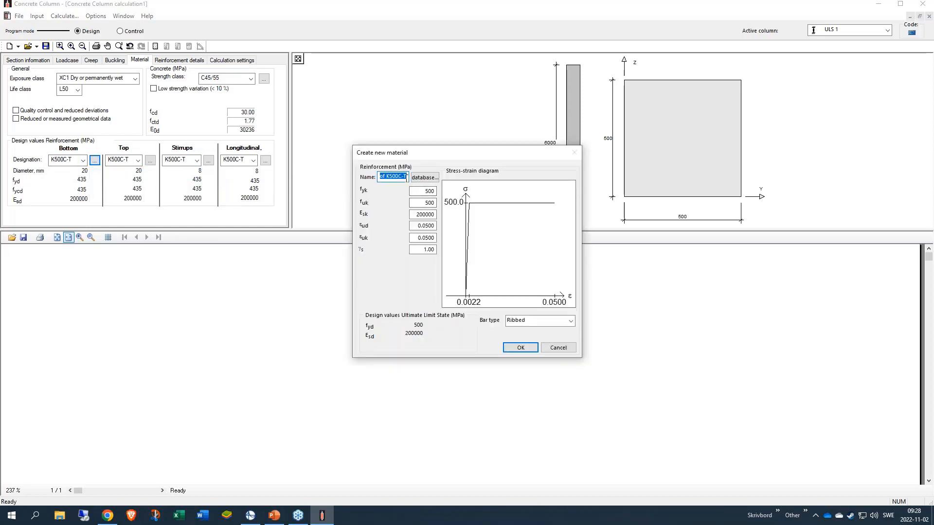
left_click(568, 323)
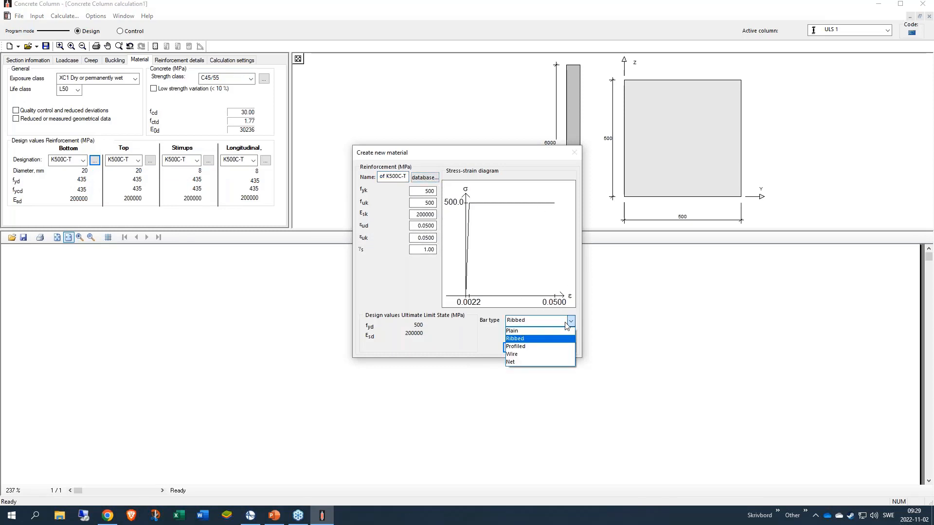
left_click(530, 339)
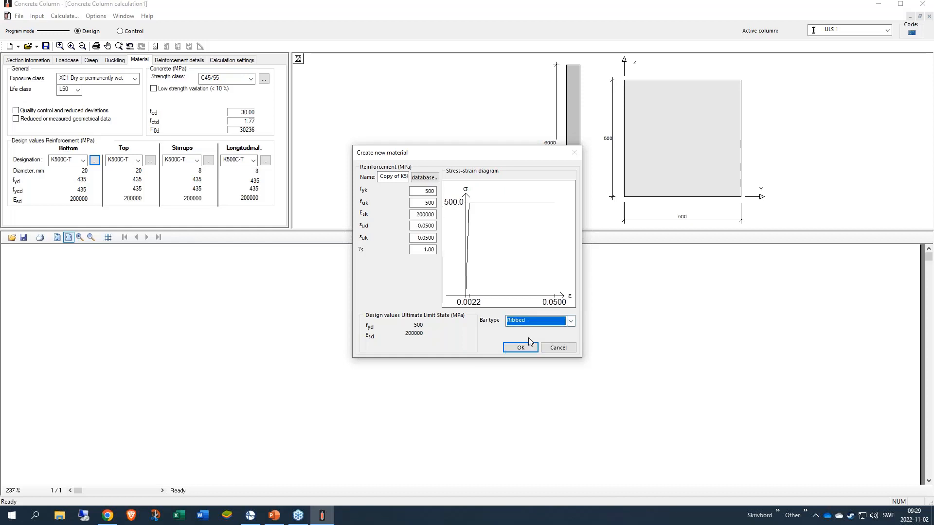
left_click(567, 348)
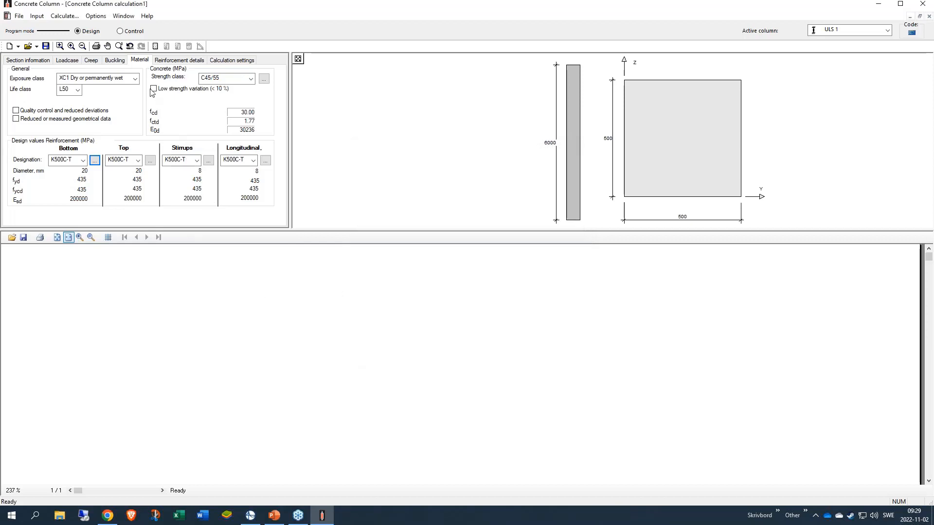
Set the main reinforcement bar diameter to 16 mm for both the bottom and top bars
left_click(180, 61)
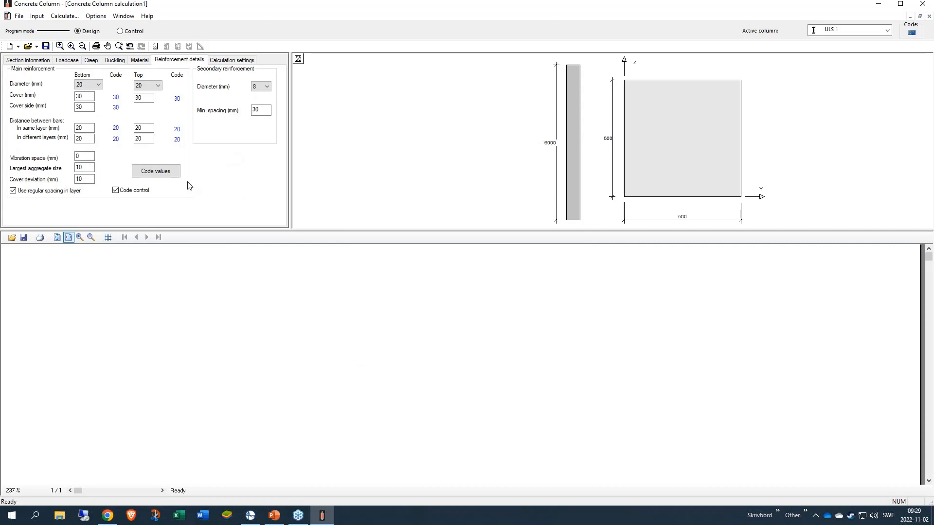
left_click(99, 85)
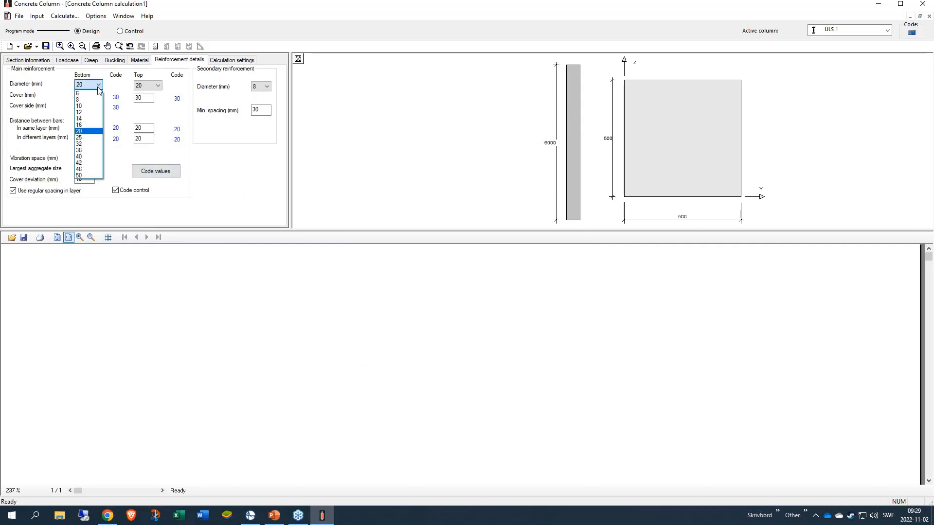
left_click(84, 125)
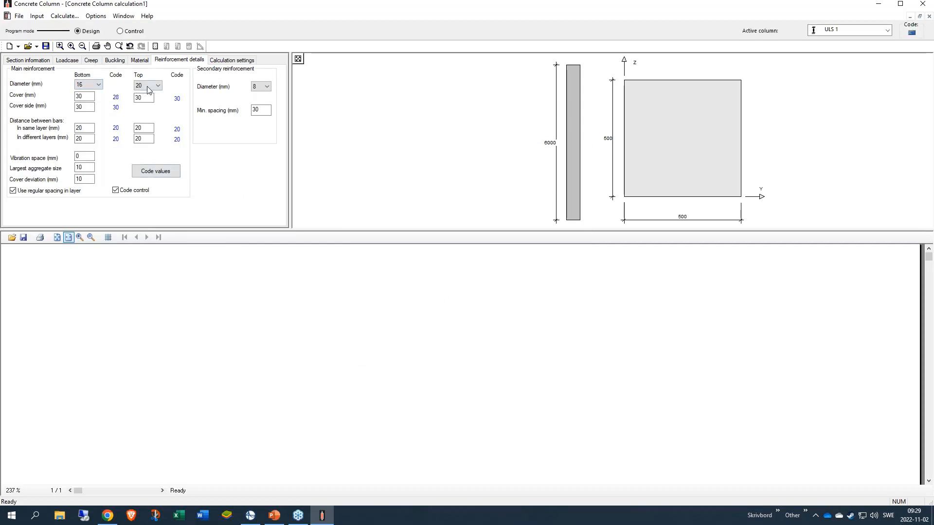
left_click(158, 86)
left_click(145, 126)
Set the secondary reinforcement diameter to 8 mm
left_click(79, 106)
double_click(90, 167)
key("BackSpace")
left_click(268, 87)
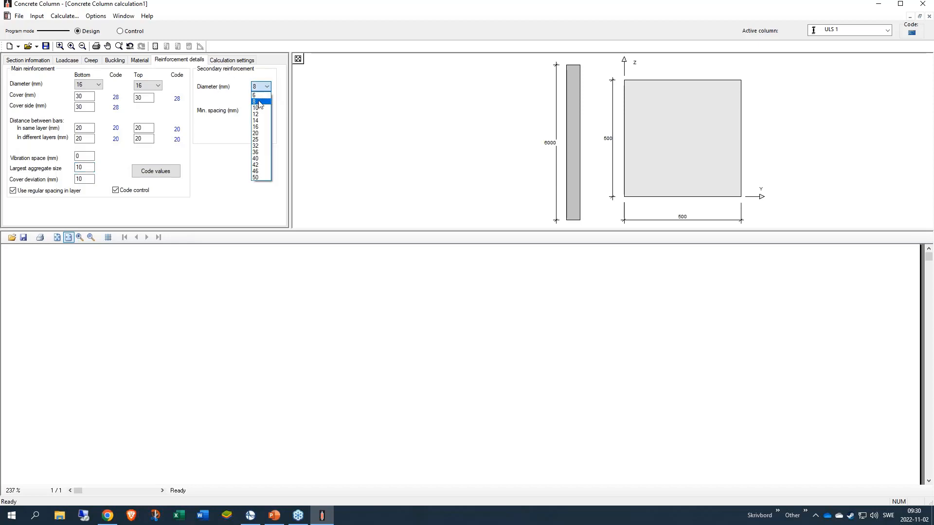
left_click(260, 102)
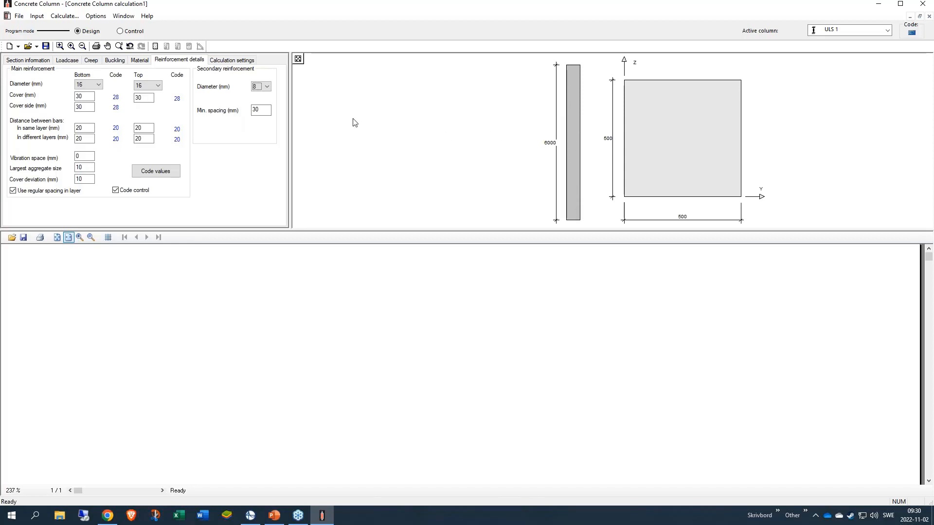
Review the calculation settings and examine the buckling, material and reinforcement inputs of load case ULS 2
left_click(231, 62)
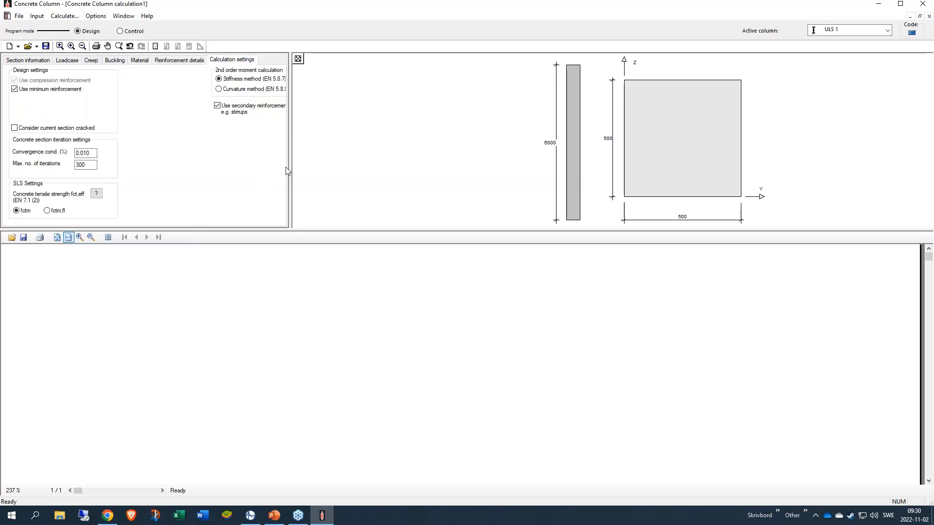
left_click_drag(288, 170, 308, 166)
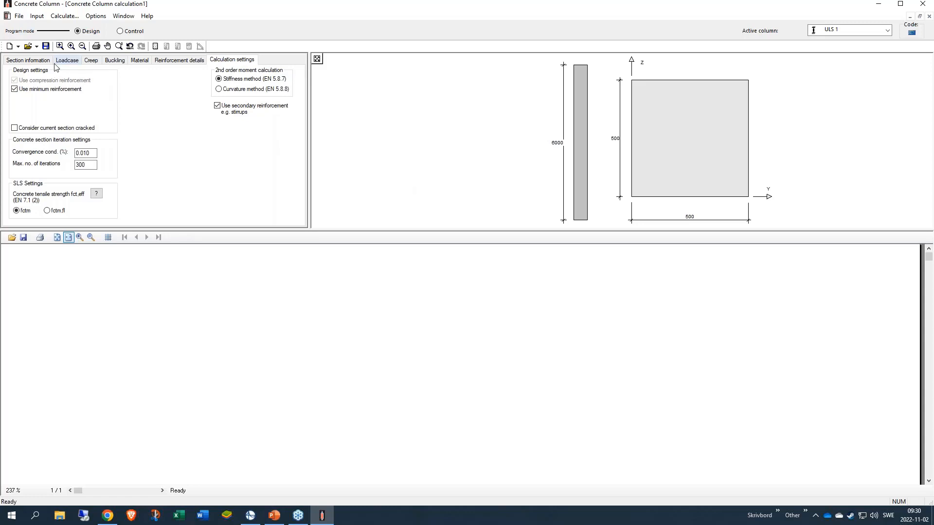
left_click(69, 61)
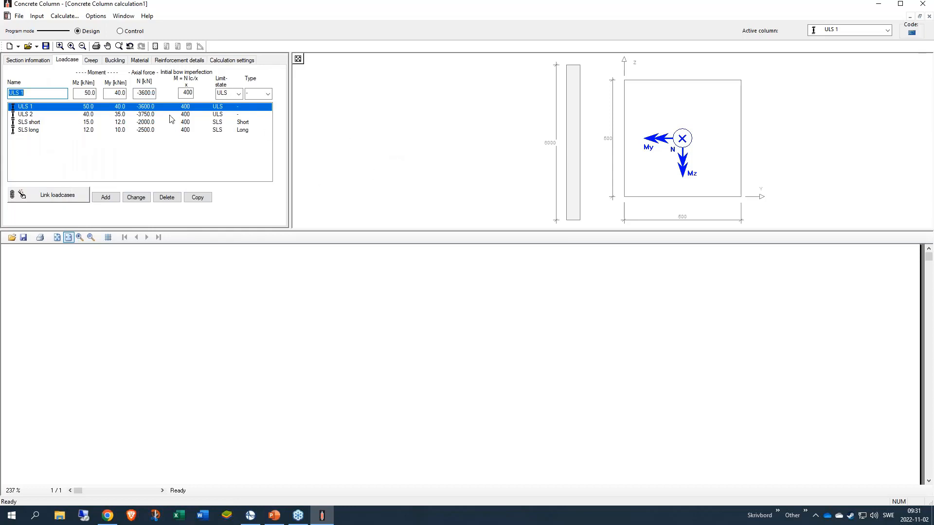
left_click(38, 115)
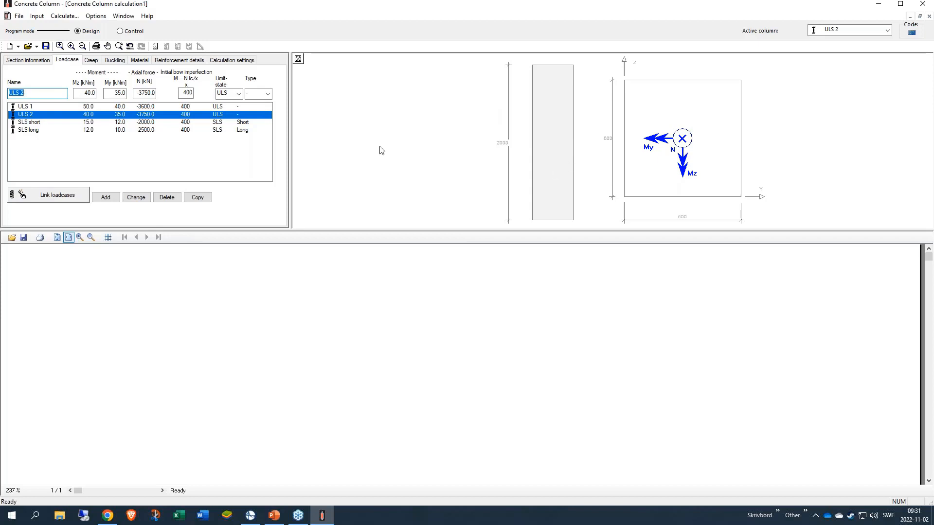
left_click(92, 61)
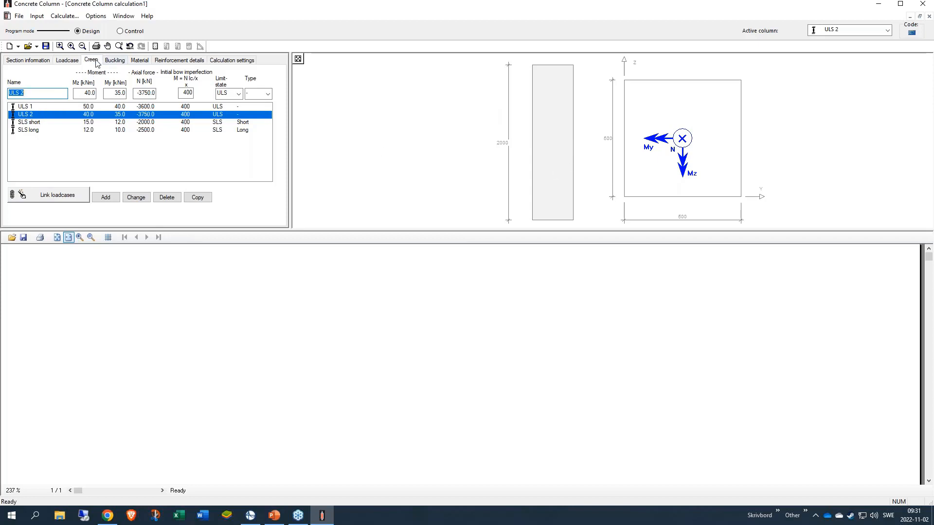
left_click(118, 63)
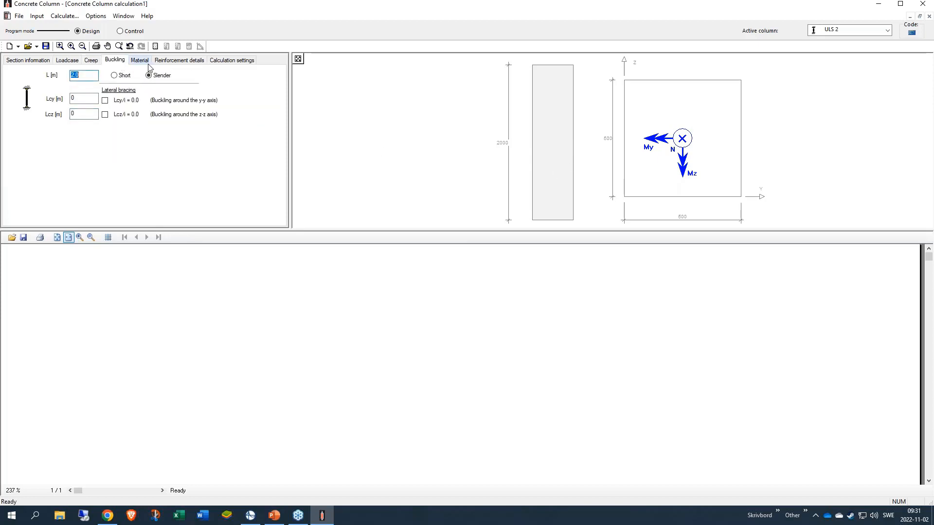
left_click(140, 61)
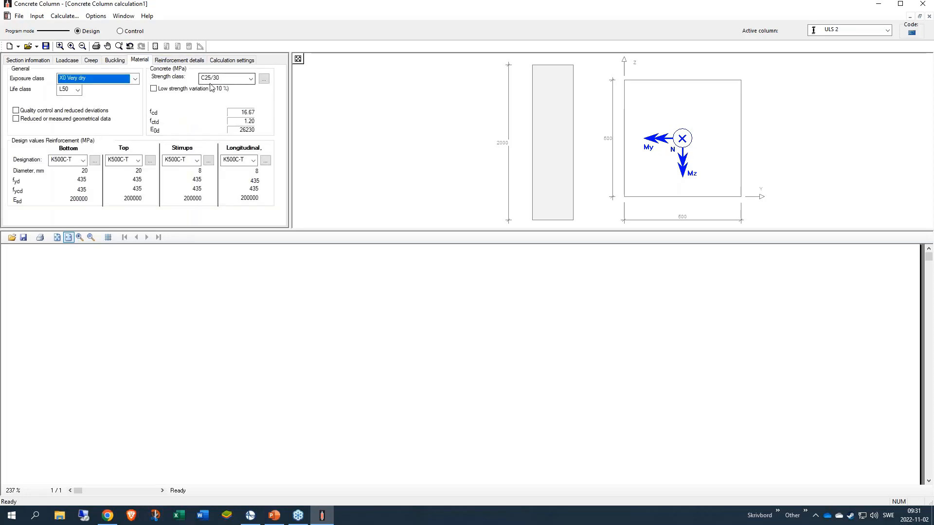
left_click(179, 59)
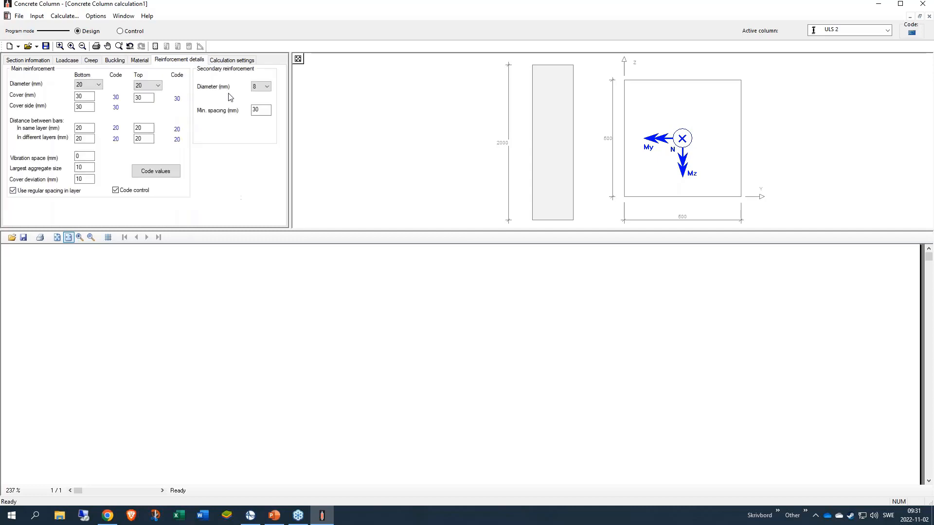
left_click(232, 59)
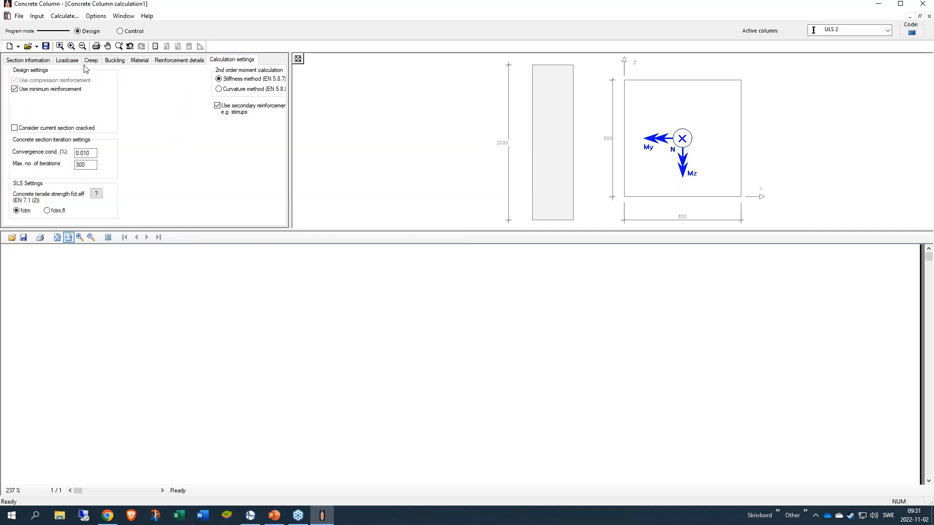
left_click(67, 60)
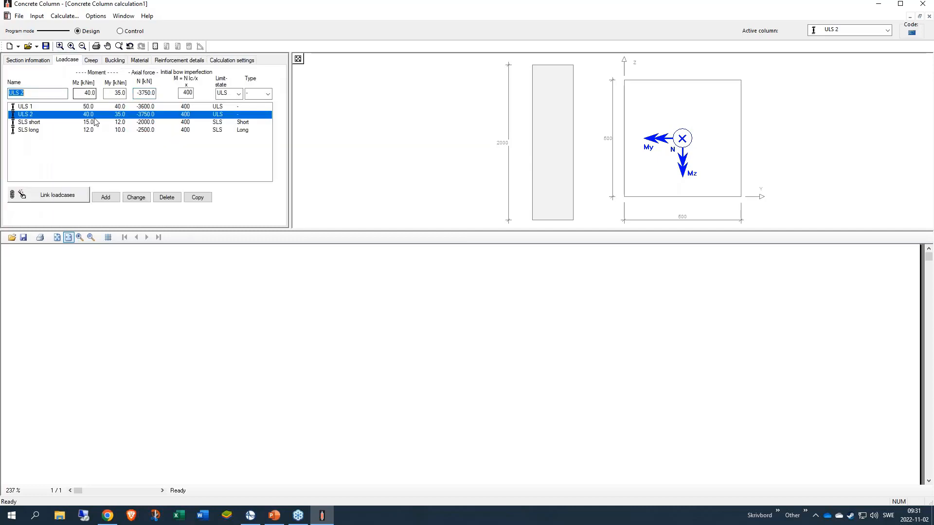
Link the ULS 1 section to all other load cases and check it for ULS 2, SLS short and SLS long
left_click(39, 108)
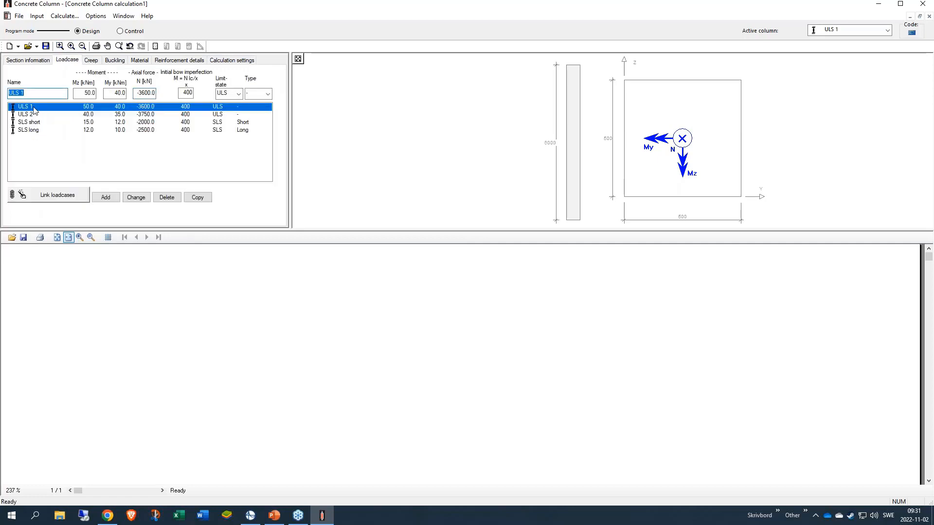
left_click(57, 195)
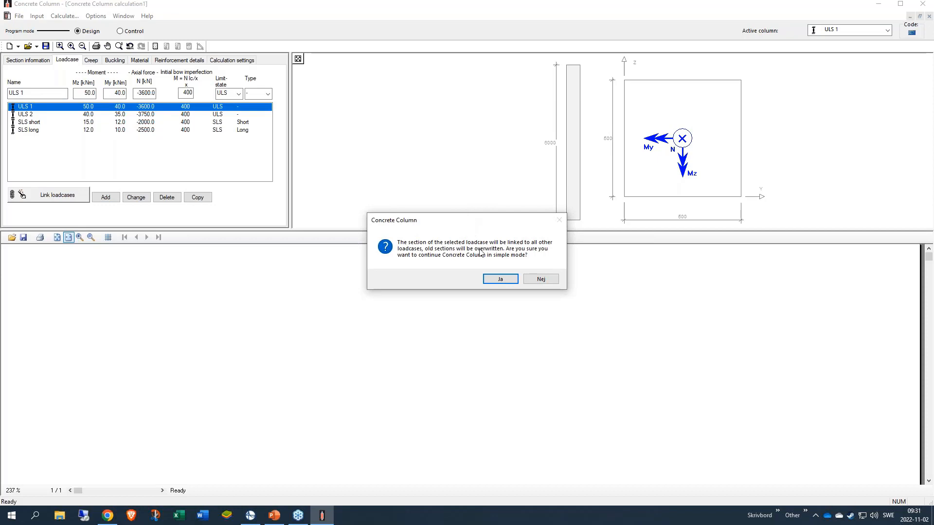
left_click(497, 279)
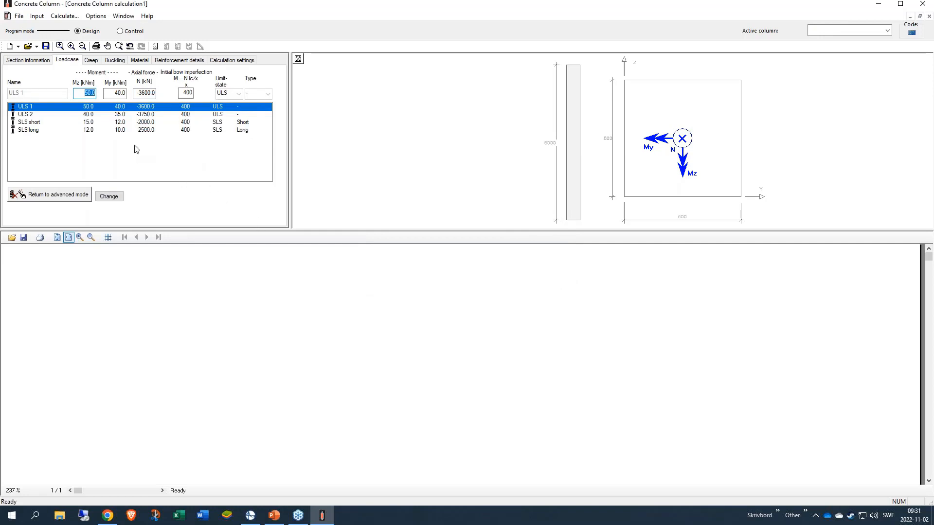
left_click(63, 115)
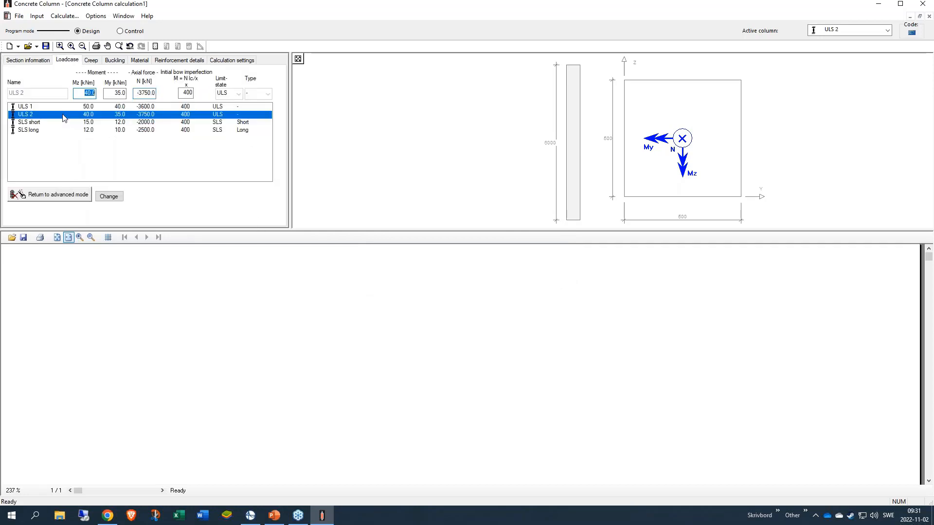
left_click(39, 123)
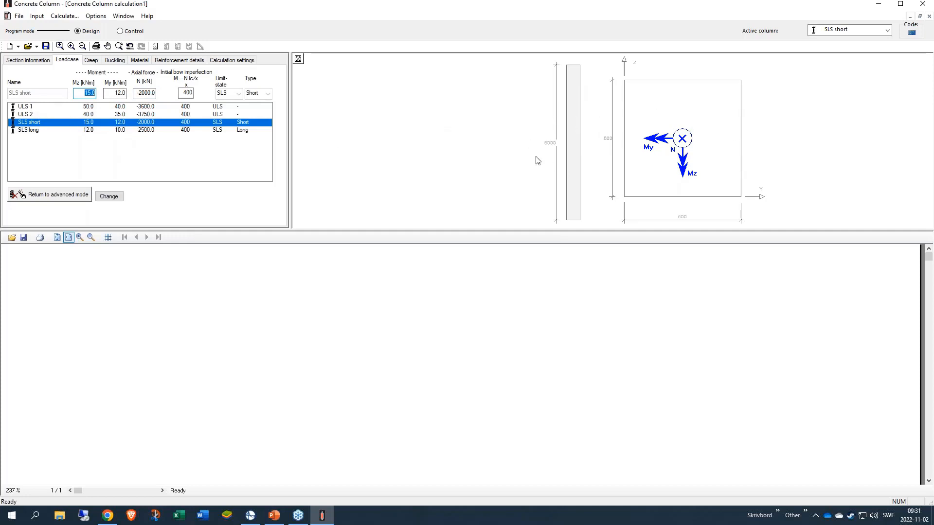
left_click(38, 129)
left_click(35, 107)
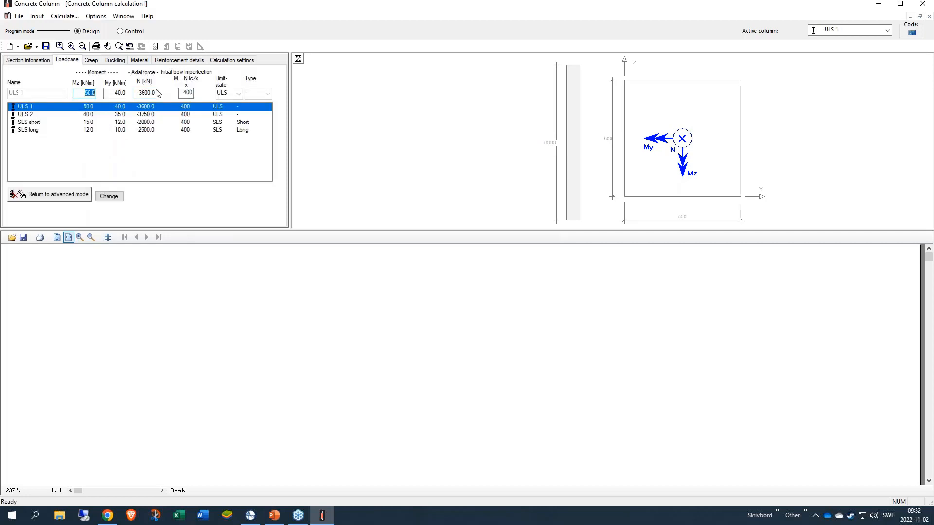
Run the design for all load cases and check the calculation status and warnings of each one
left_click(70, 17)
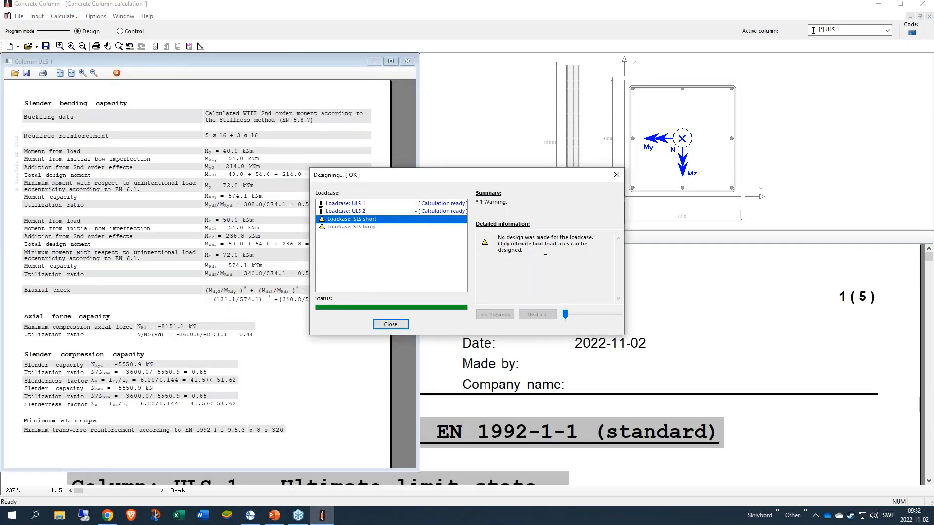
left_click(367, 229)
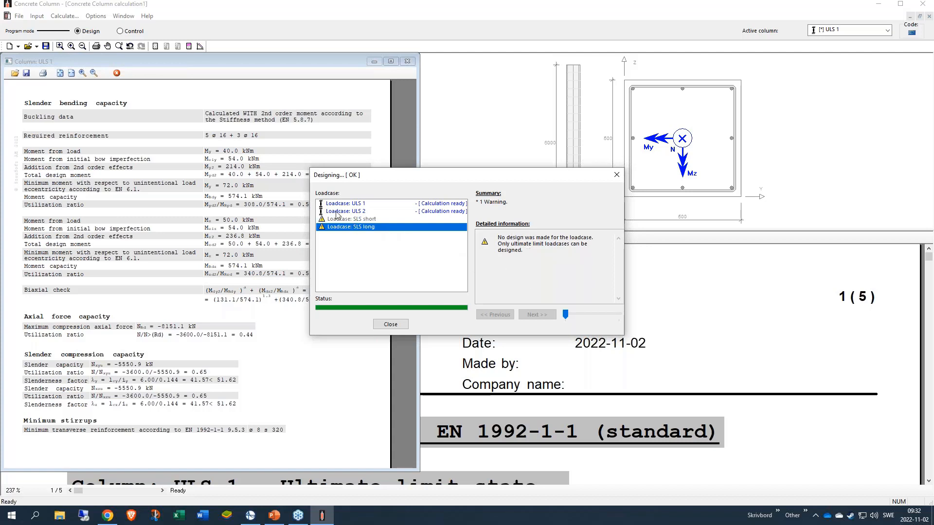
left_click(351, 204)
left_click(349, 212)
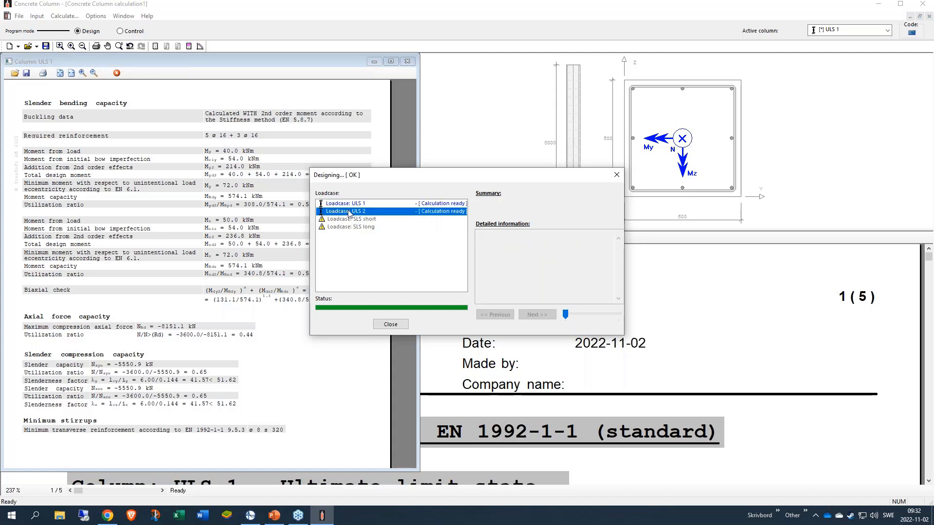
left_click(355, 205)
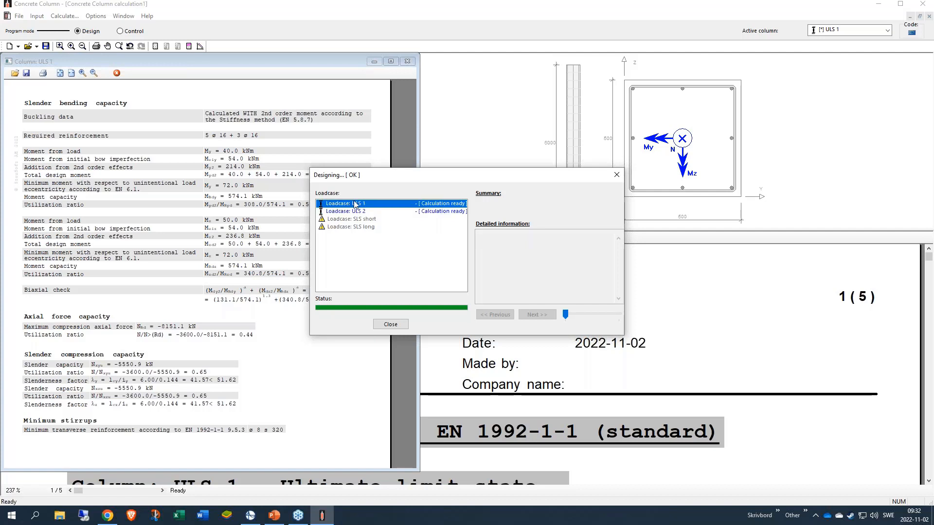
left_click(390, 325)
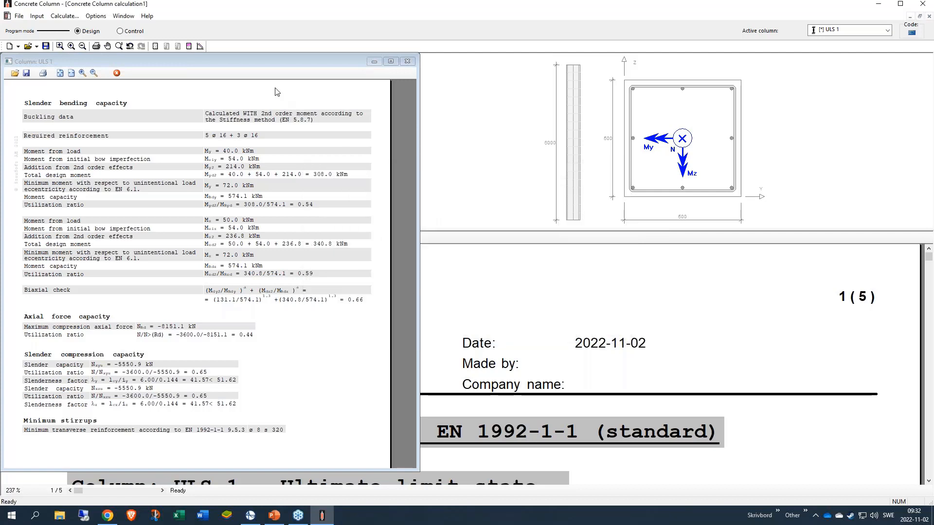
Review the ULS 1 design results for bending, axial force and slender compression, keeping ULS 1 as the active column
left_click_drag(238, 61, 346, 66)
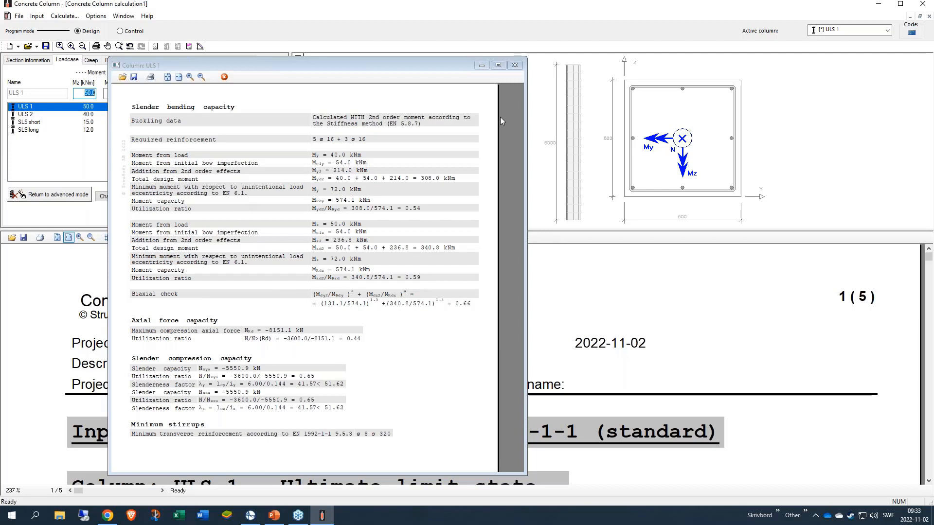
left_click(856, 32)
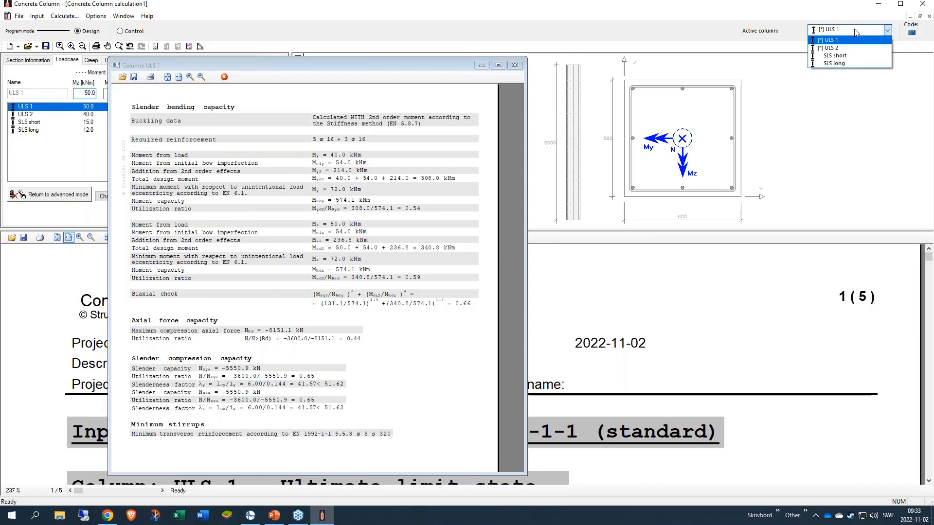
left_click(854, 40)
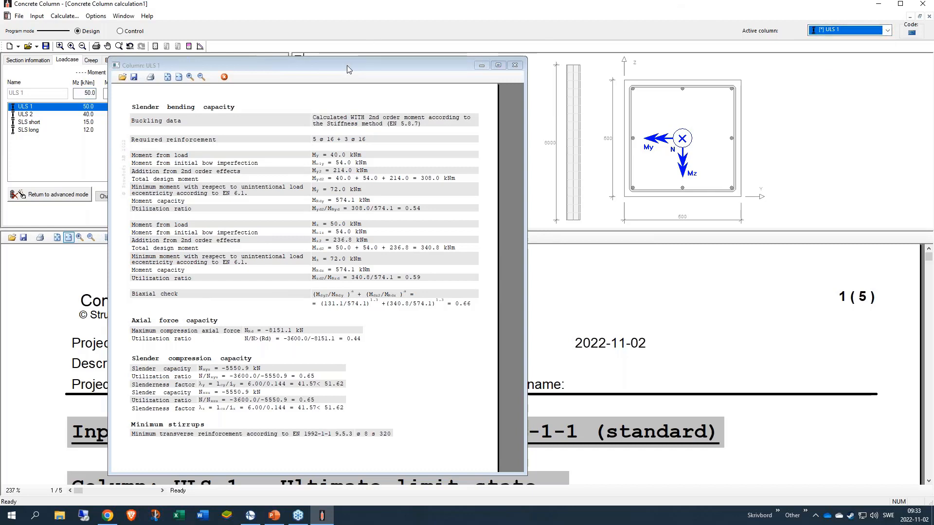
left_click_drag(346, 65, 265, 84)
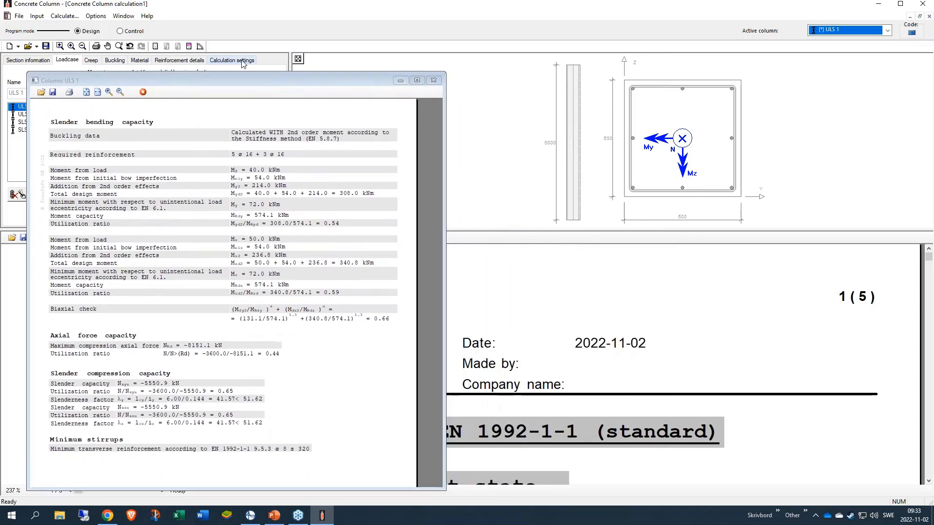
Change the 2nd order moment calculation to the Curvature method (EN 5.8.8), rerun the design and review the ULS 1 results
left_click(232, 61)
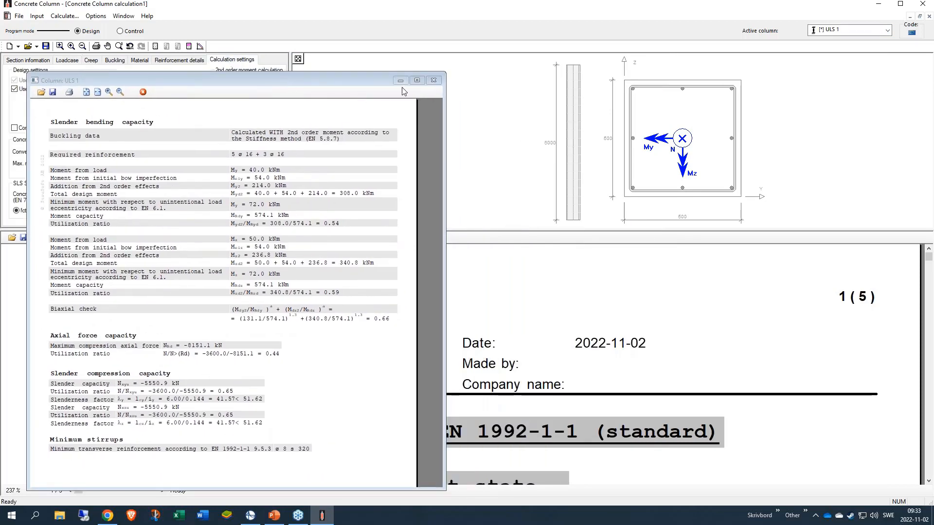
left_click(433, 81)
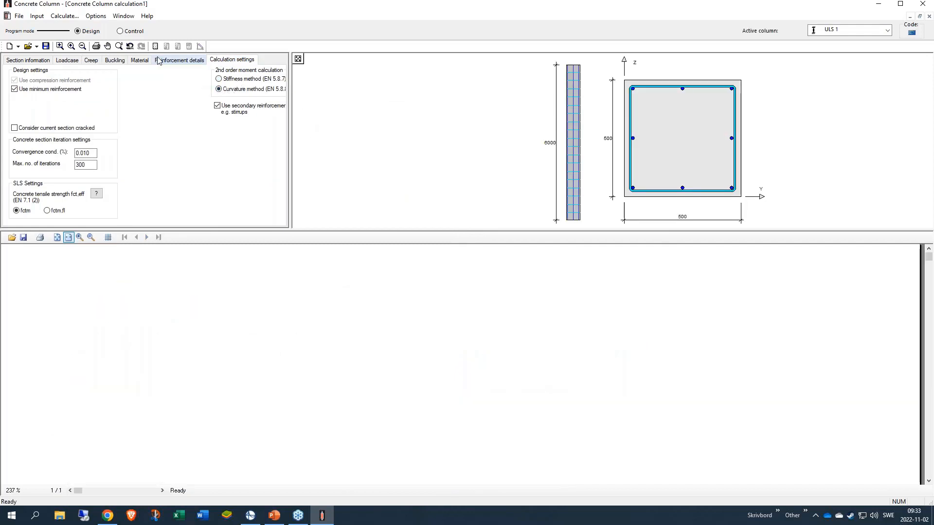
left_click(66, 16)
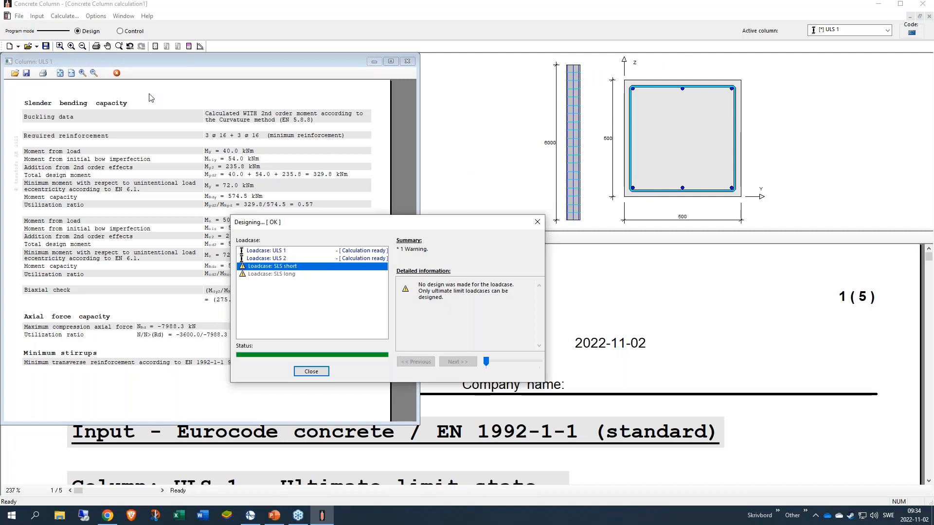
left_click(307, 372)
left_click_drag(178, 61, 206, 185)
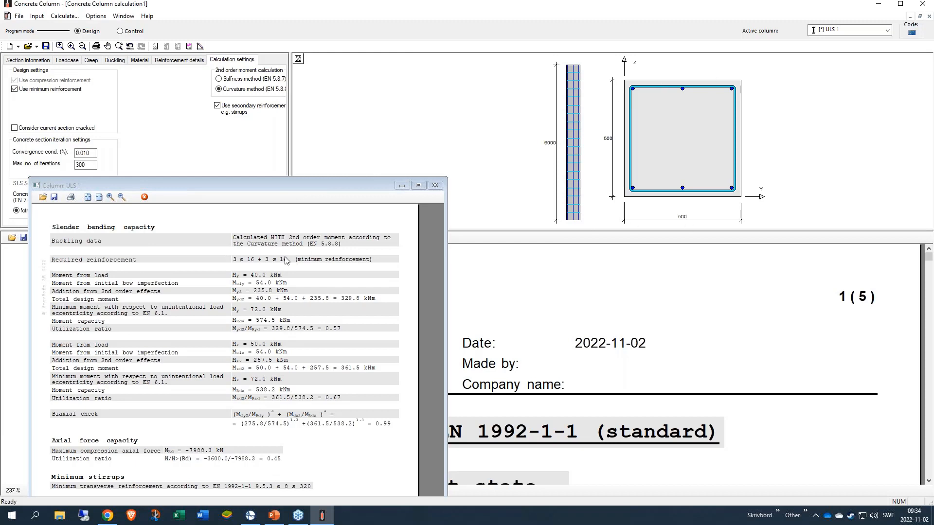
Set the 2nd order moment calculation back to the Stiffness method (EN 5.8.7) and rerun the design
left_click(219, 79)
left_click(65, 16)
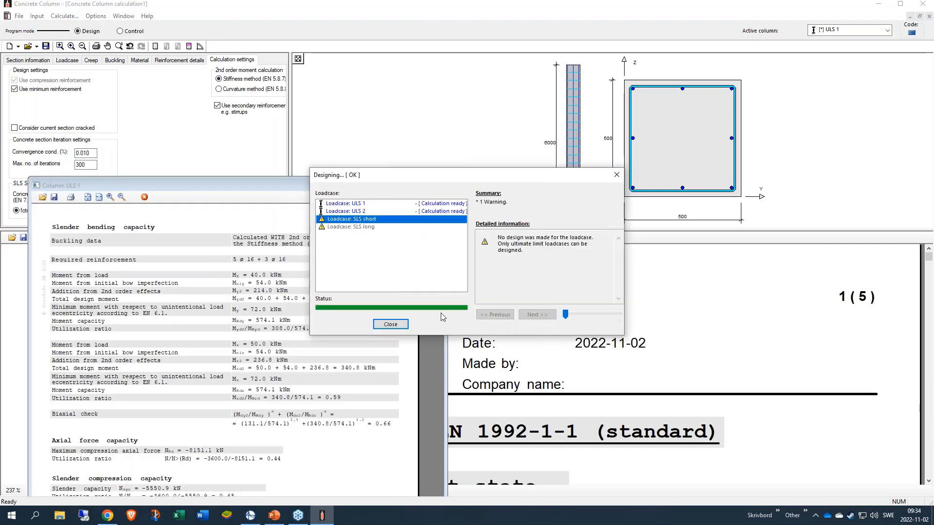
Review the ULS 1 design results calculated with the Stiffness method, including bending, axial force, slender compression and minimum stirrups
left_click(390, 324)
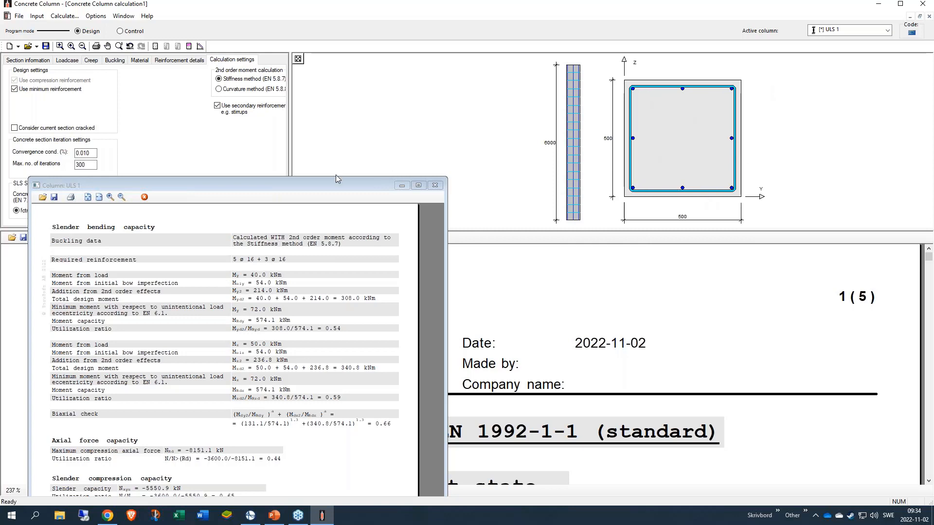
left_click_drag(336, 180, 339, 67)
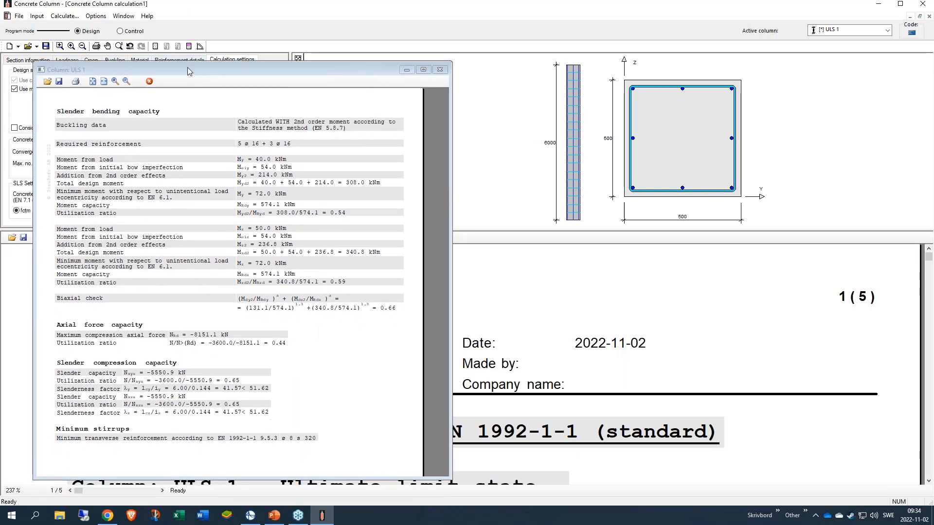
left_click_drag(188, 71, 187, 101)
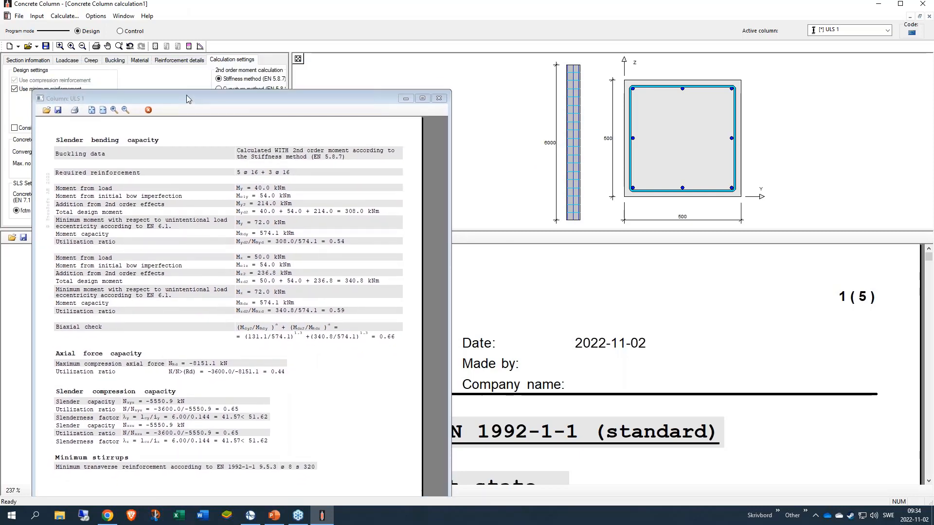
Switch the program mode to Control, close the old results and review the section, load case, creep, buckling and material inputs
left_click(120, 31)
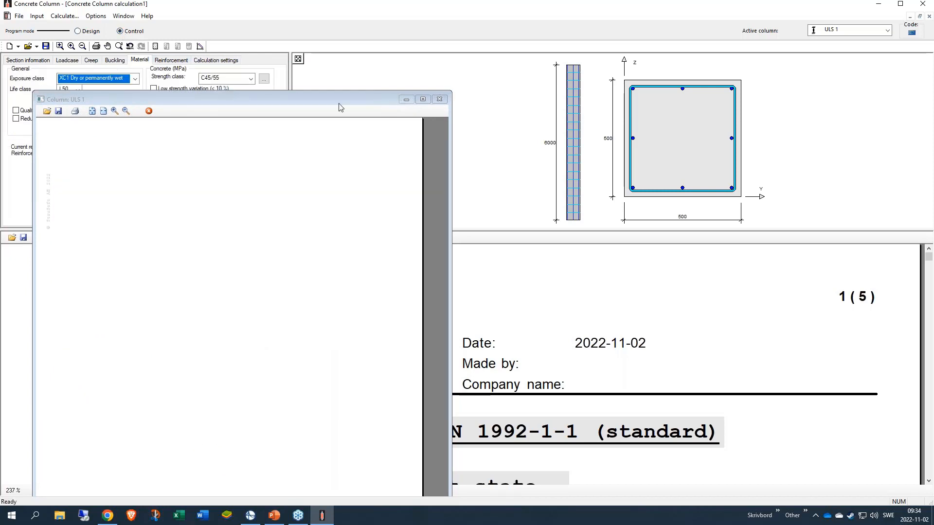
left_click(440, 99)
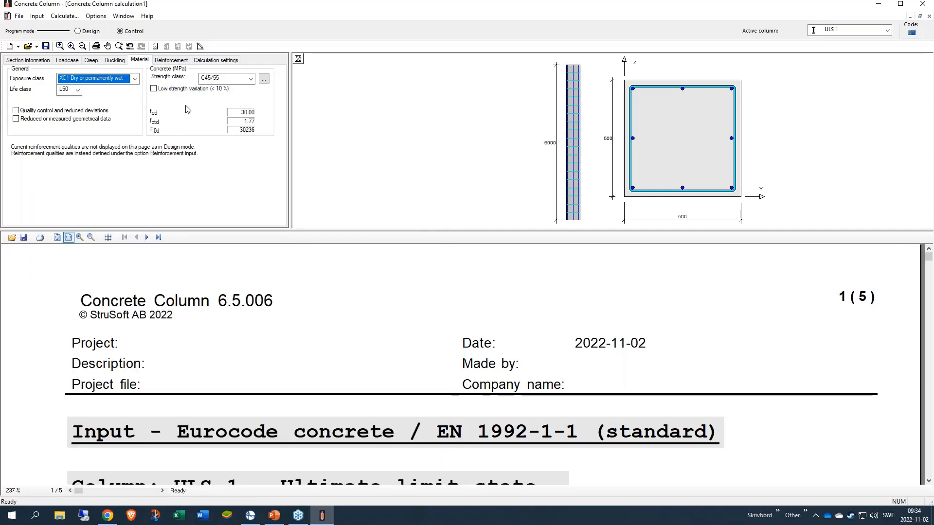
left_click(28, 60)
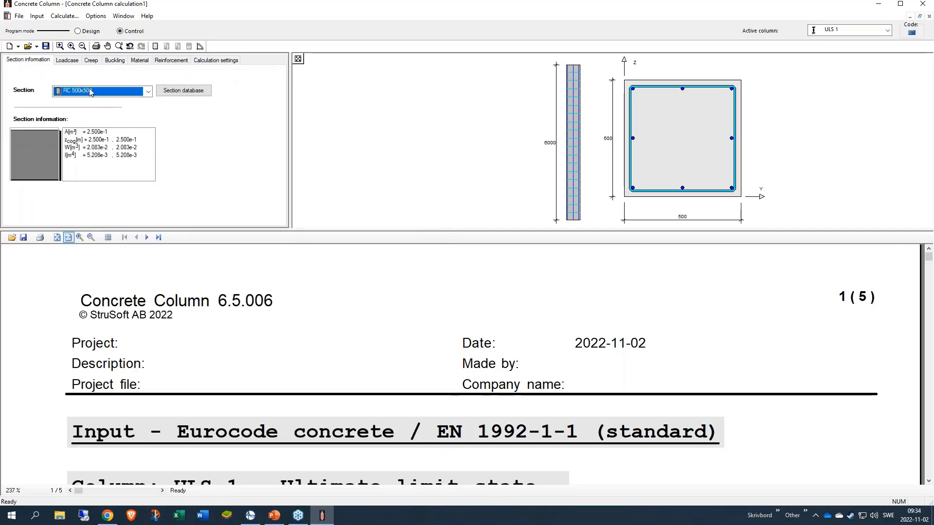
left_click(68, 60)
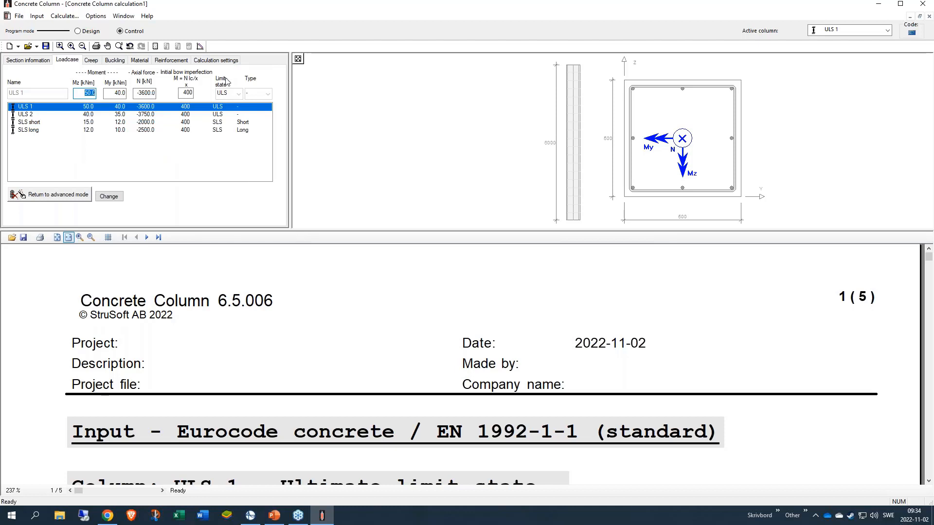
left_click(91, 60)
left_click(115, 60)
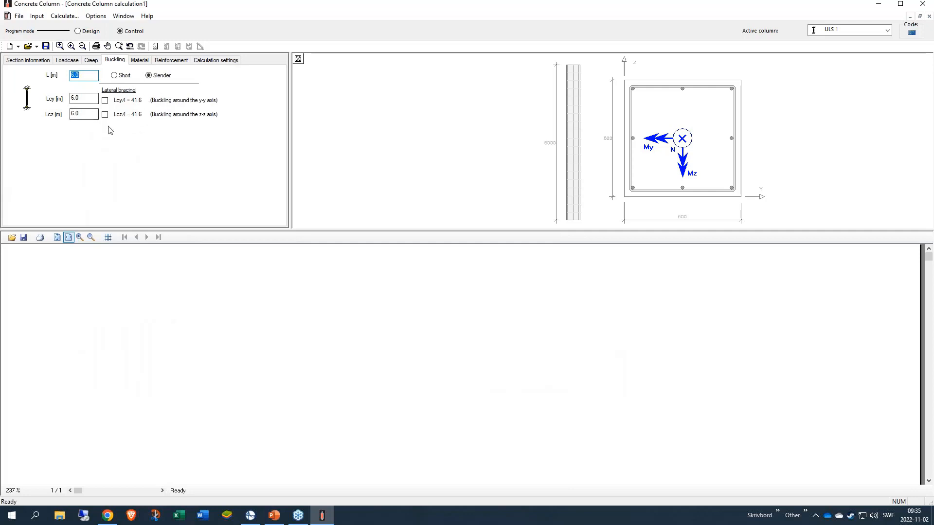
left_click(140, 60)
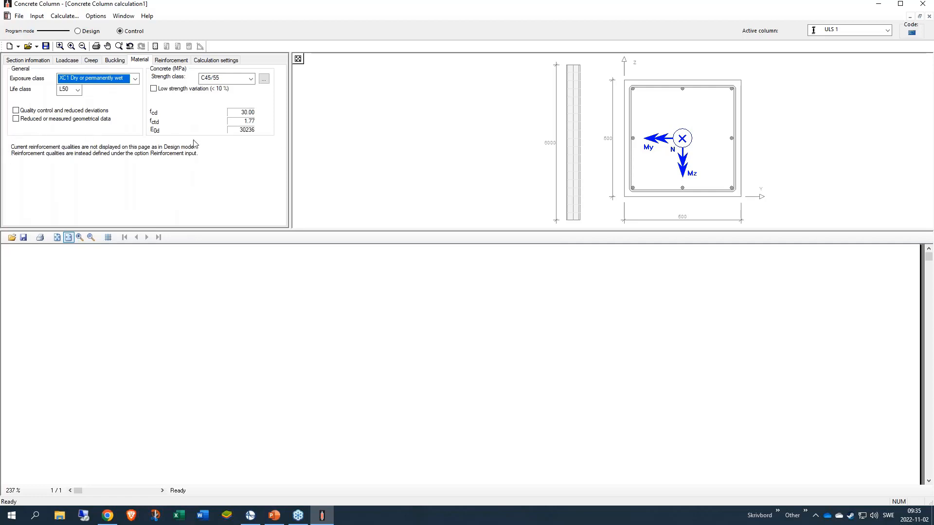
Examine the main reinforcement list, checking the coordinates and diameter of bar 1 against the section drawing
left_click(167, 61)
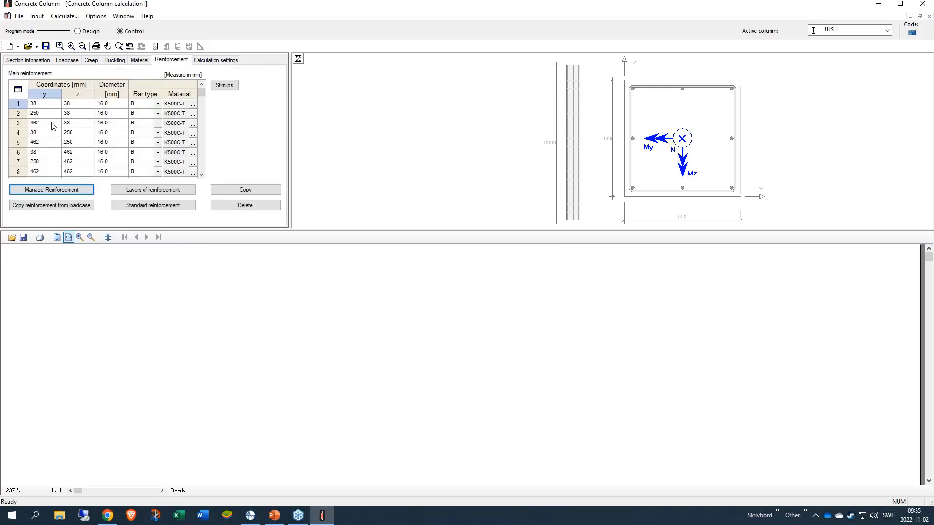
left_click(42, 107)
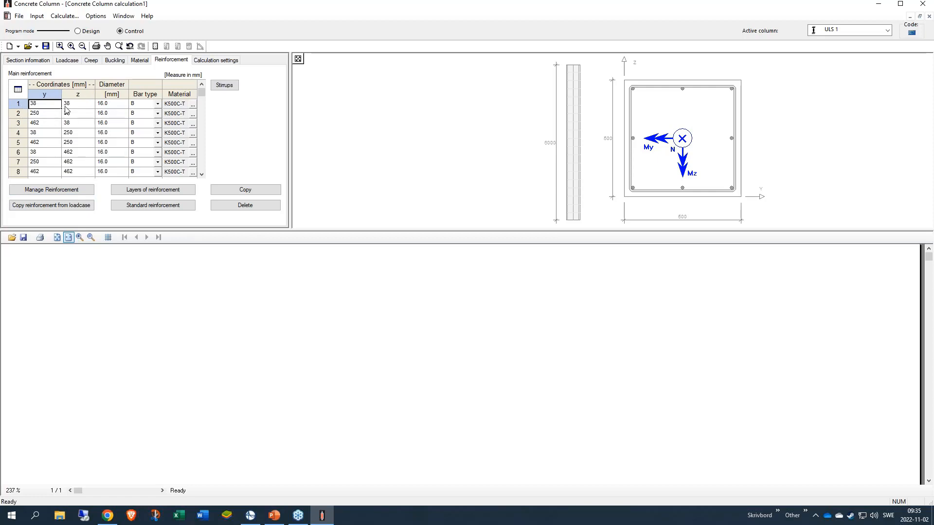
left_click(123, 108)
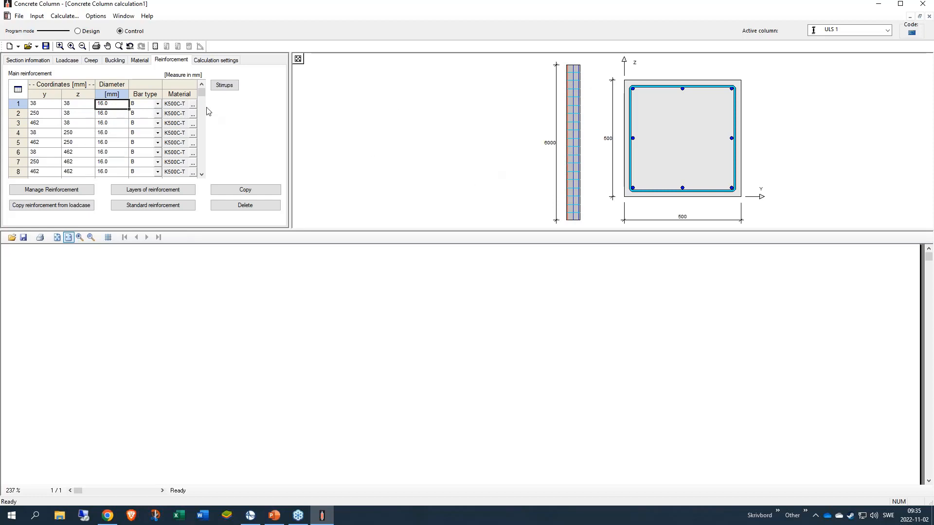
left_click(18, 104)
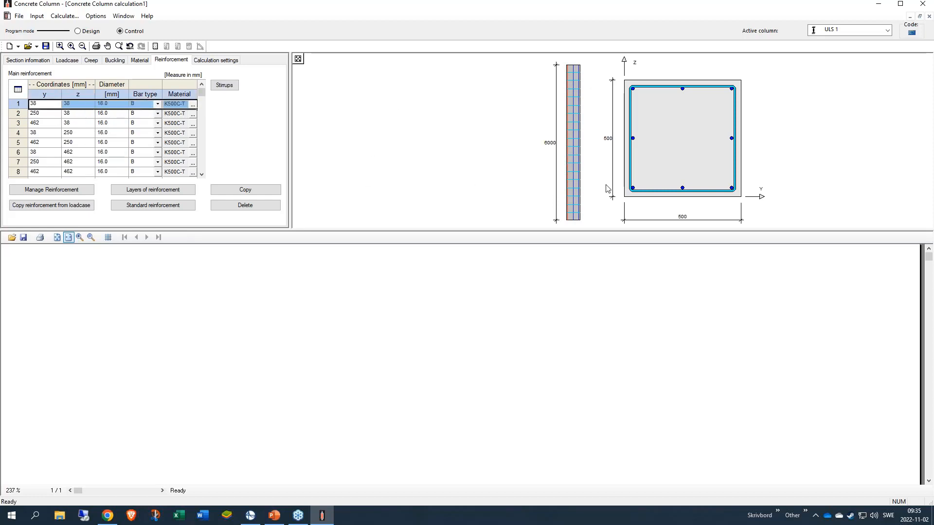
left_click(663, 206)
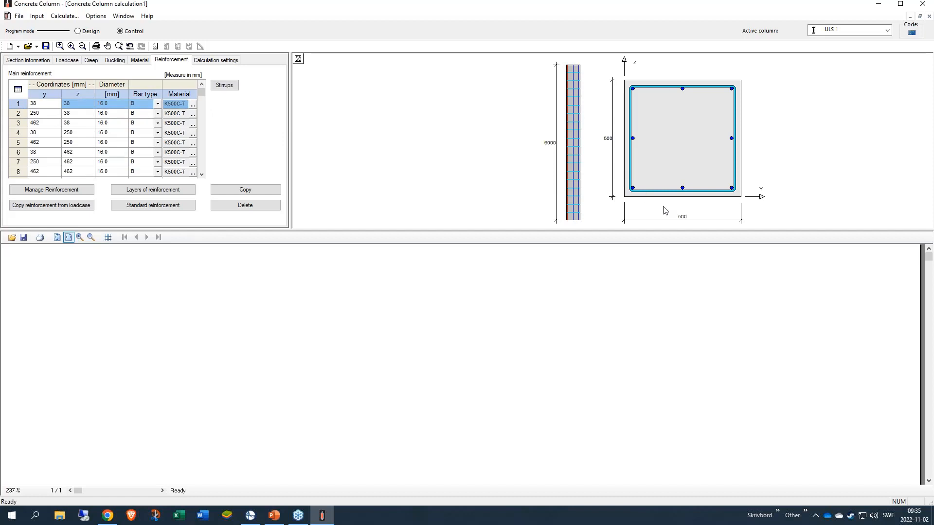
Try the web bars type on main reinforcement bar 1 and return it to Bending
left_click(157, 105)
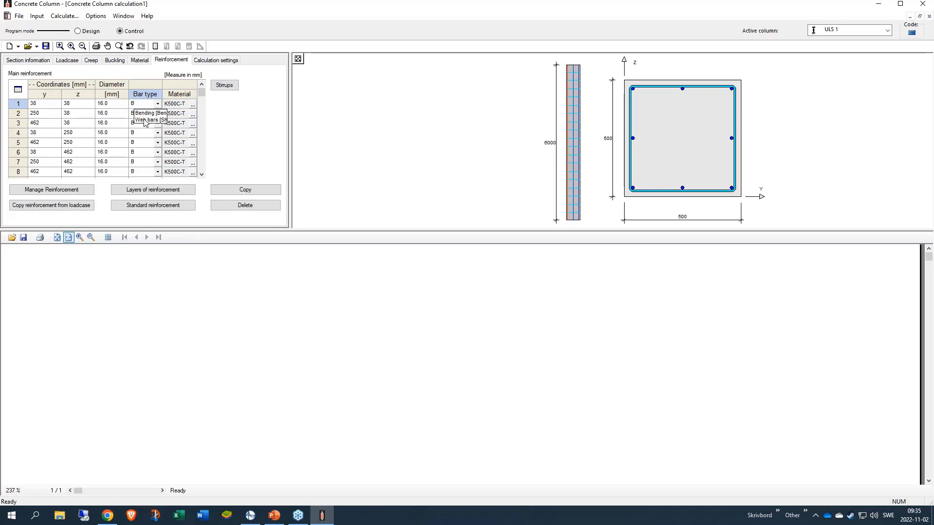
left_click(146, 120)
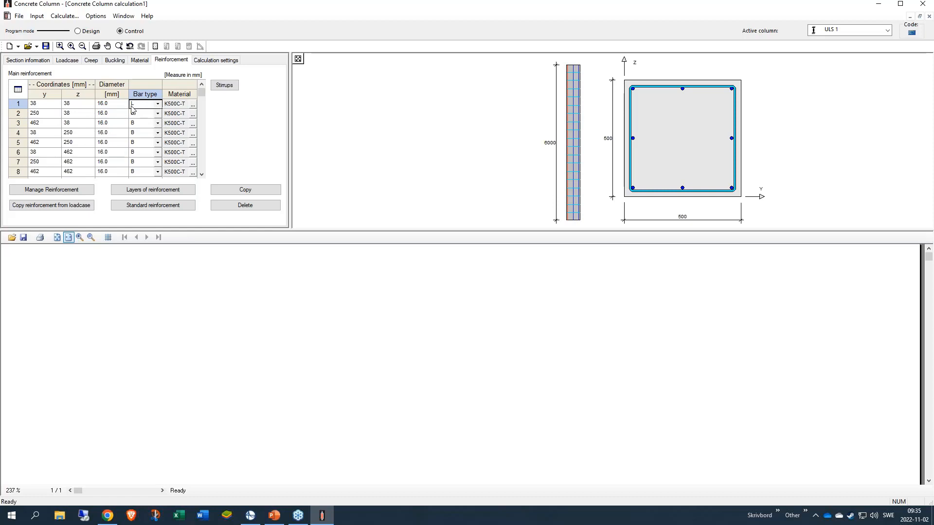
left_click(157, 105)
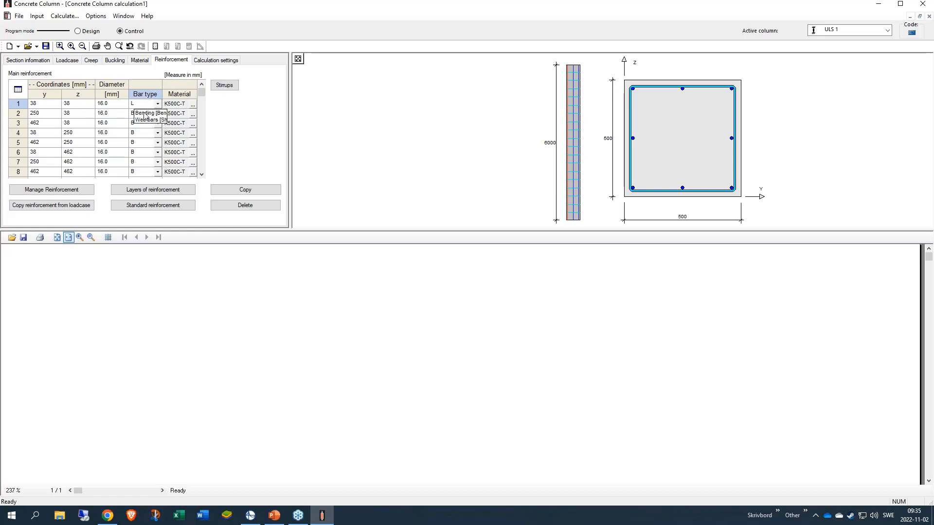
left_click(145, 114)
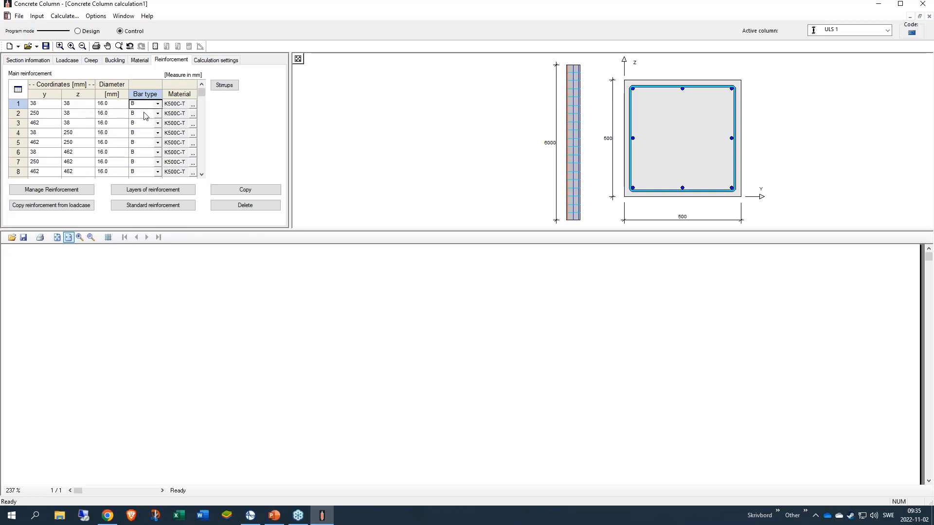
Inspect the reinforcement material properties of bar 1 and the materials available in the database, leaving the material unchanged
left_click(192, 106)
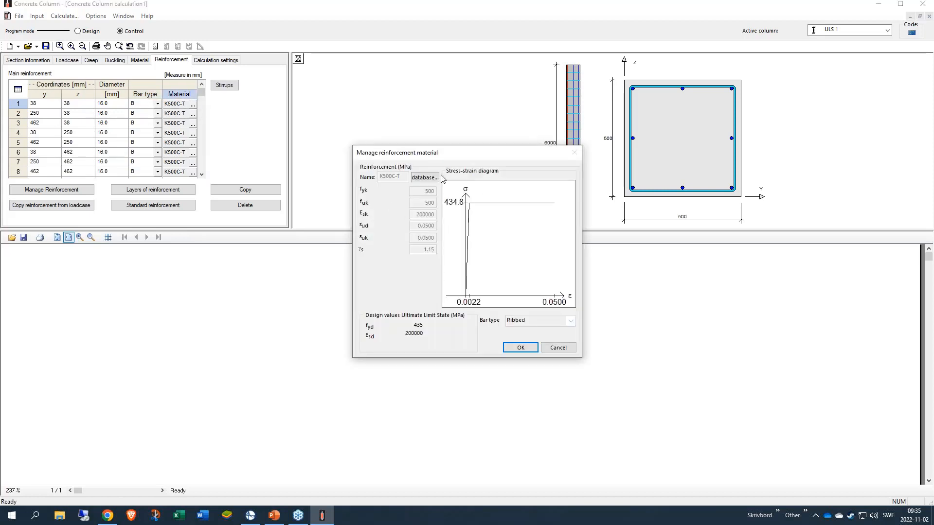
left_click(423, 178)
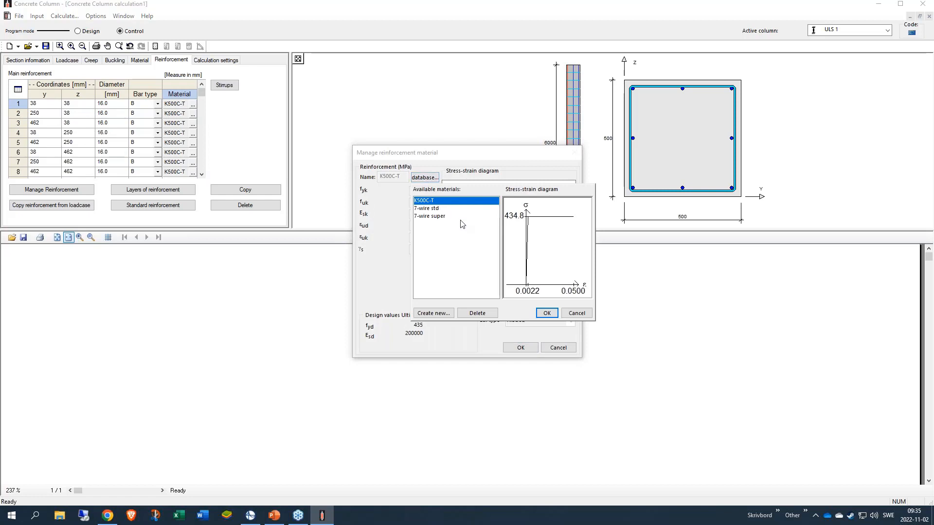
left_click(578, 314)
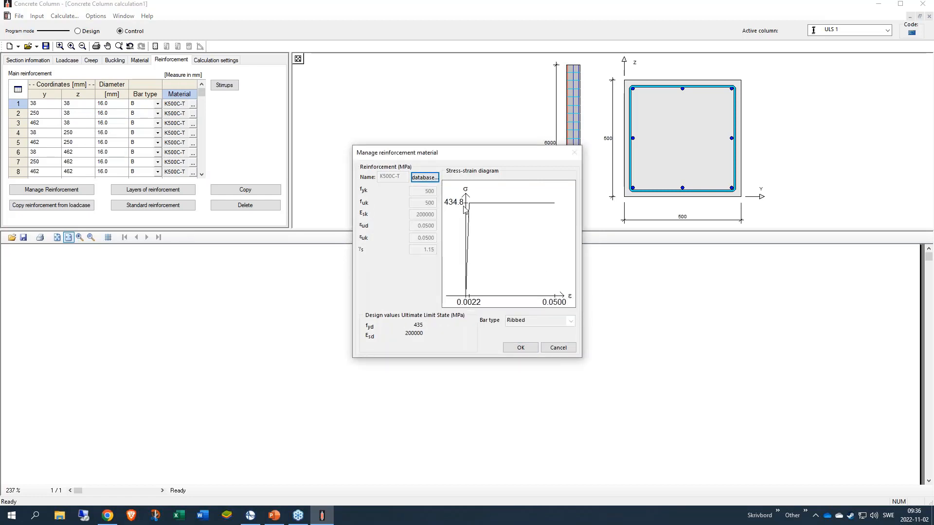
left_click(559, 349)
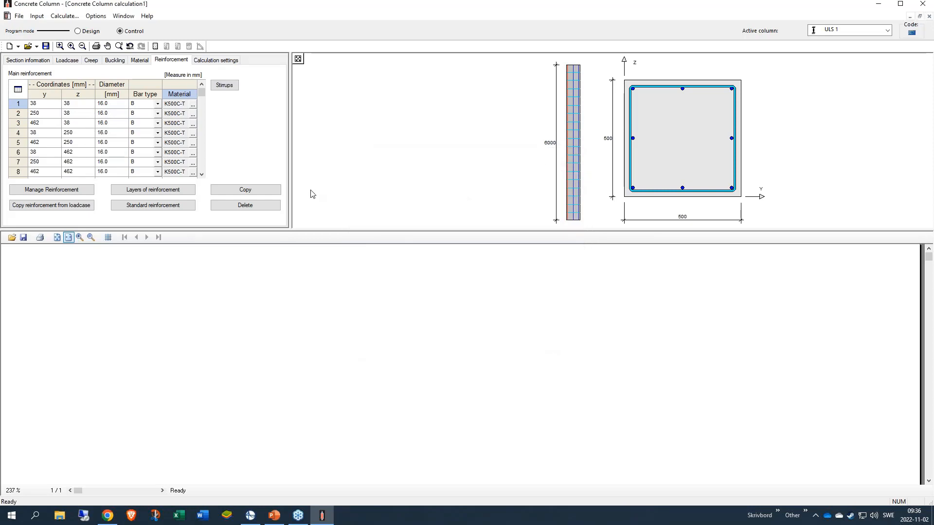
Accept stirrups of 8 mm diameter with the spacing adjusted to 160 mm to meet EC2 9.5.3 (3)
left_click(226, 87)
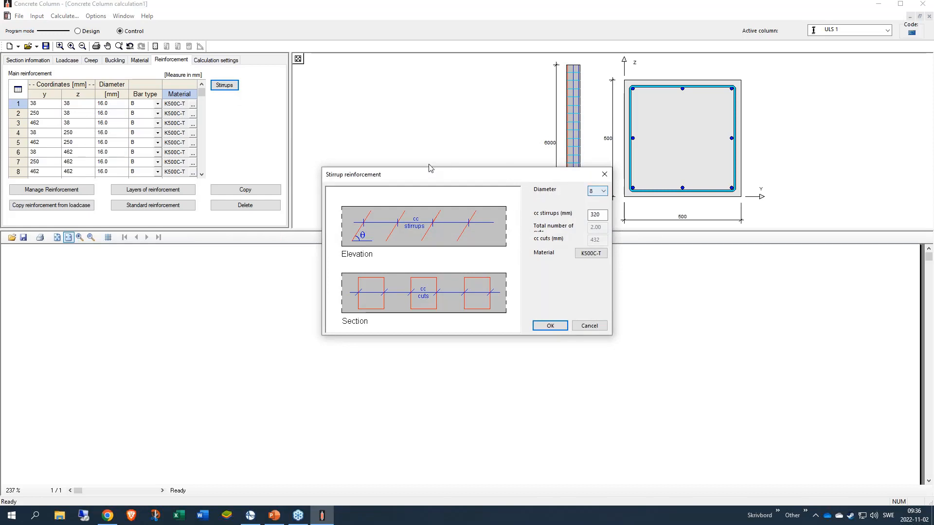
left_click_drag(429, 175, 420, 79)
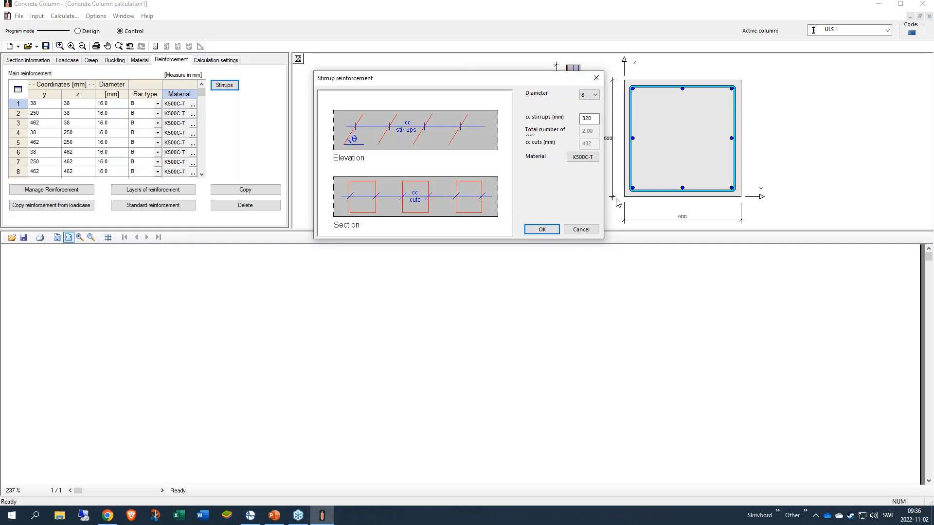
left_click(542, 230)
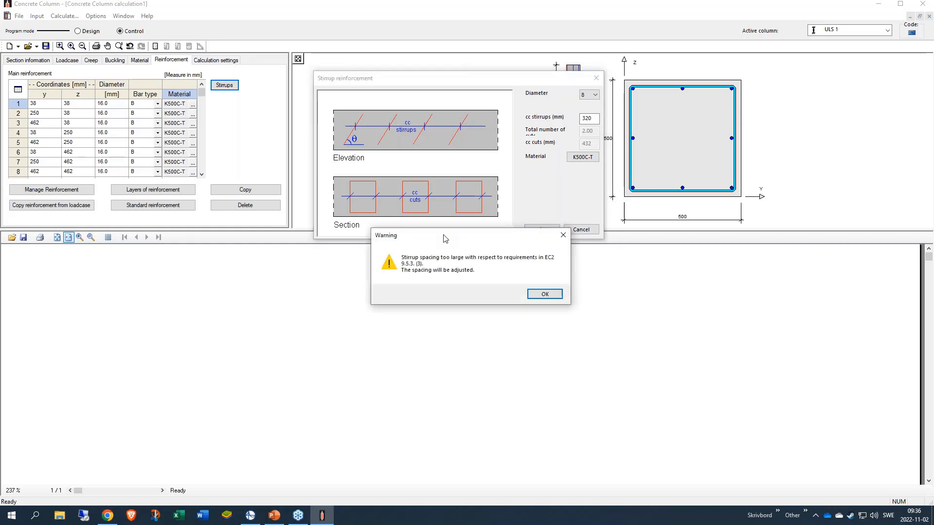
left_click(545, 295)
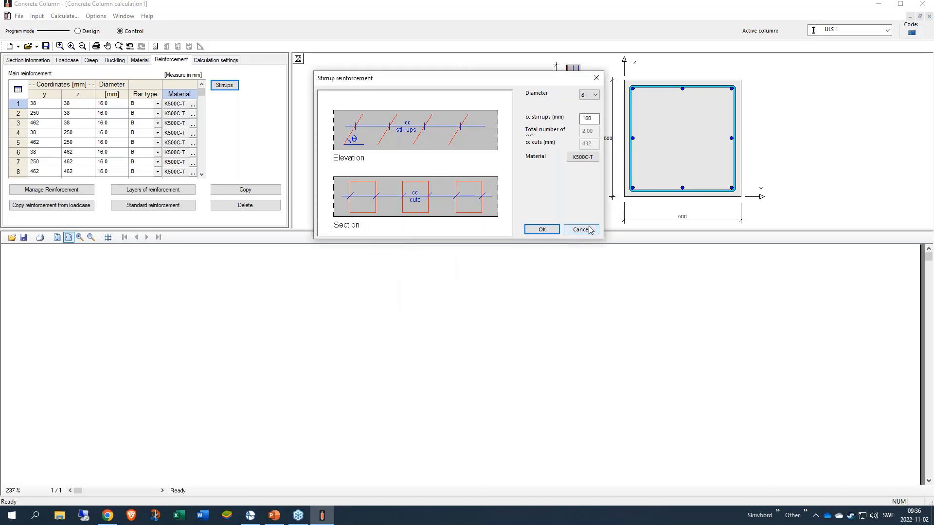
left_click(542, 230)
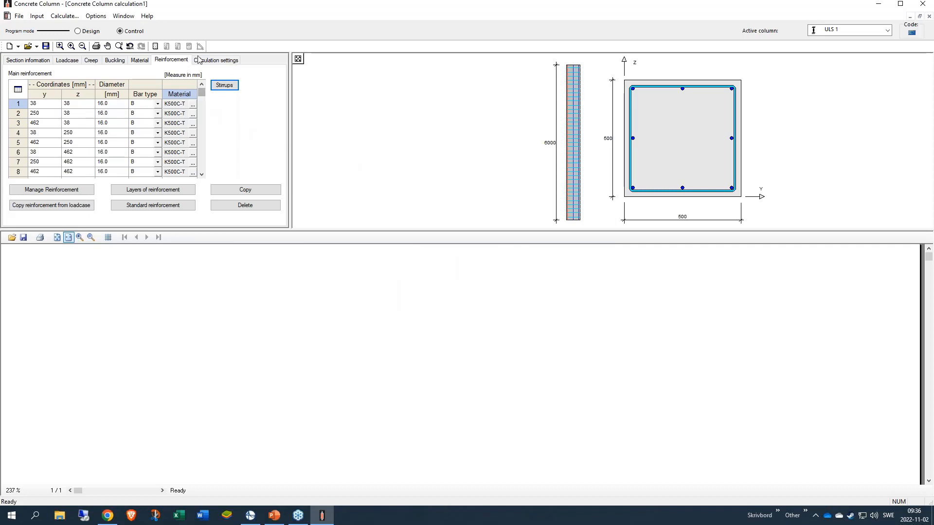
Run the control check for all load cases with the Stiffness method and review the ULS 1 results
left_click(214, 60)
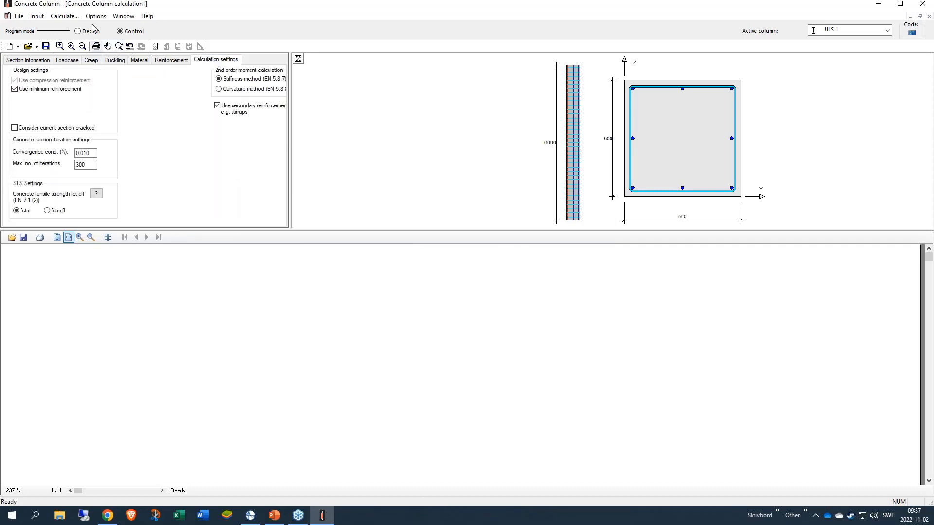
left_click(63, 16)
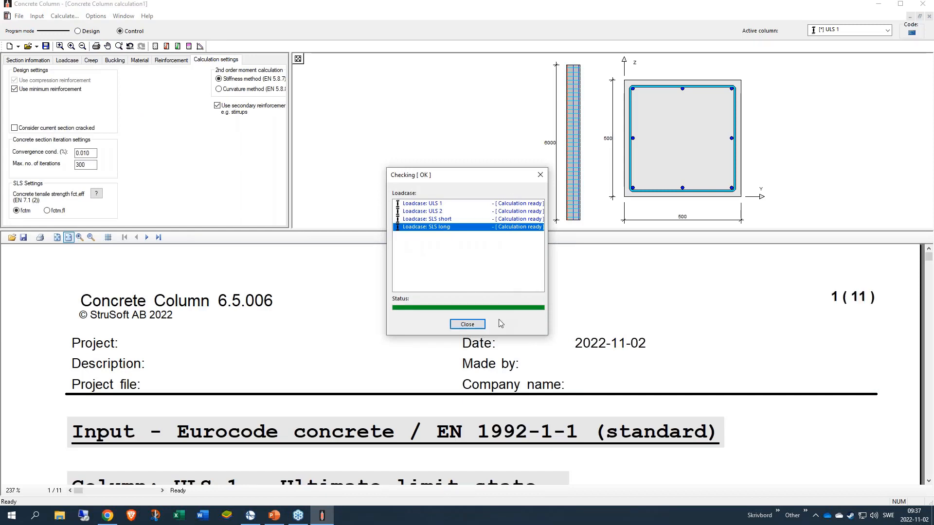
left_click(467, 325)
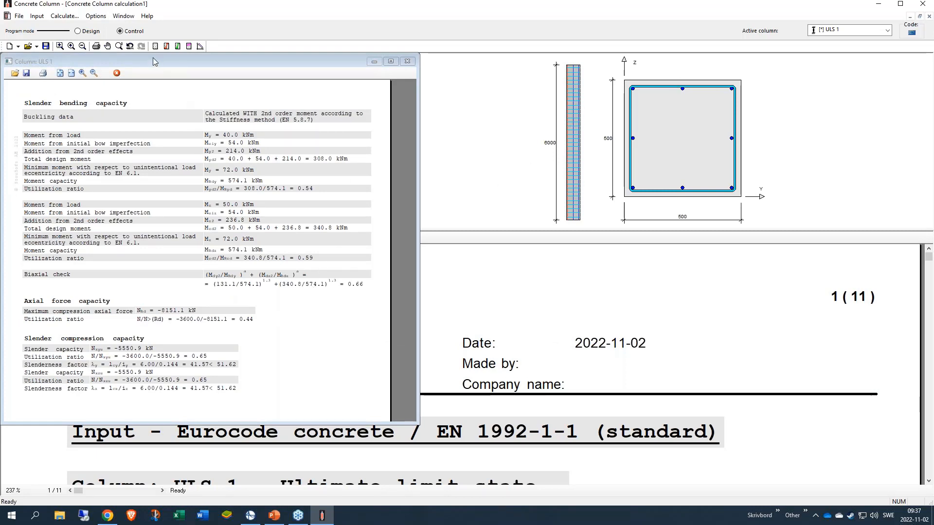
left_click_drag(153, 61, 273, 79)
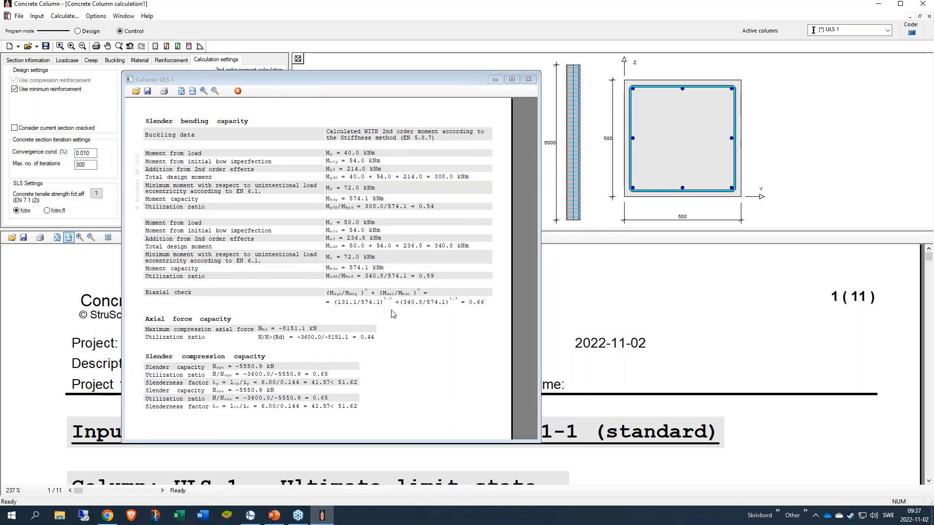
left_click(528, 79)
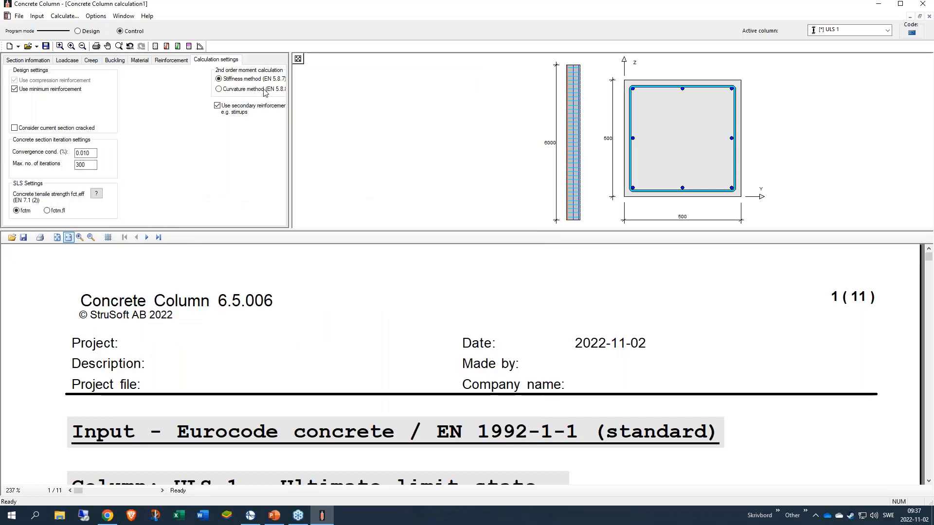
Open the printout specifications and add the increased concrete material properties to the input printout of column ULS 1
left_click(19, 16)
left_click(56, 105)
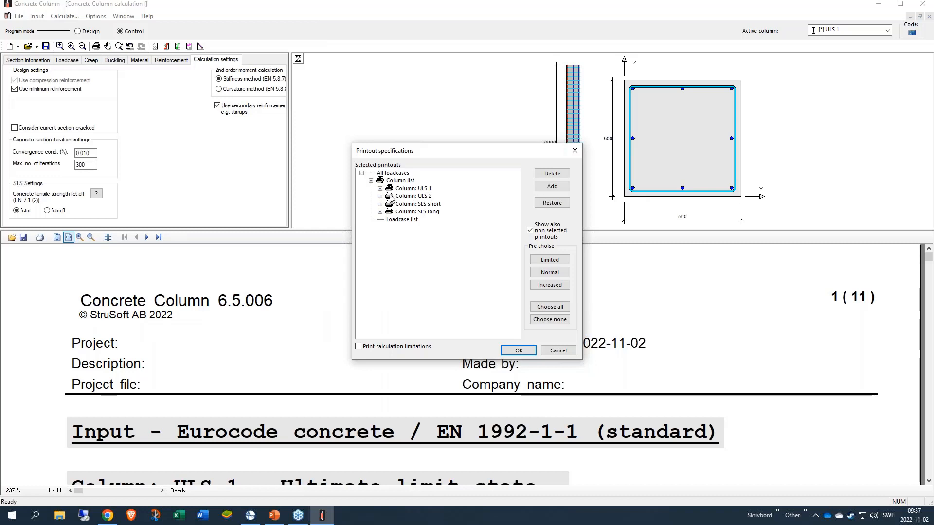
left_click(380, 189)
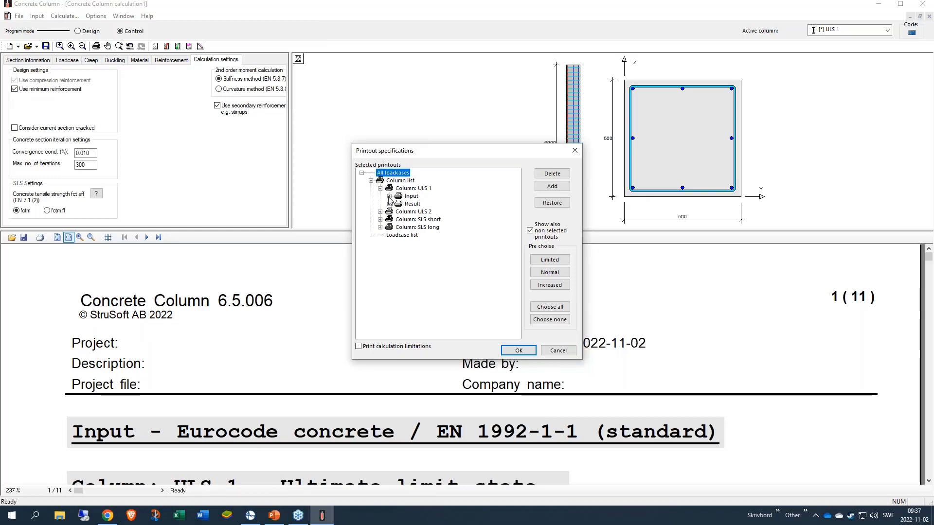
left_click(389, 197)
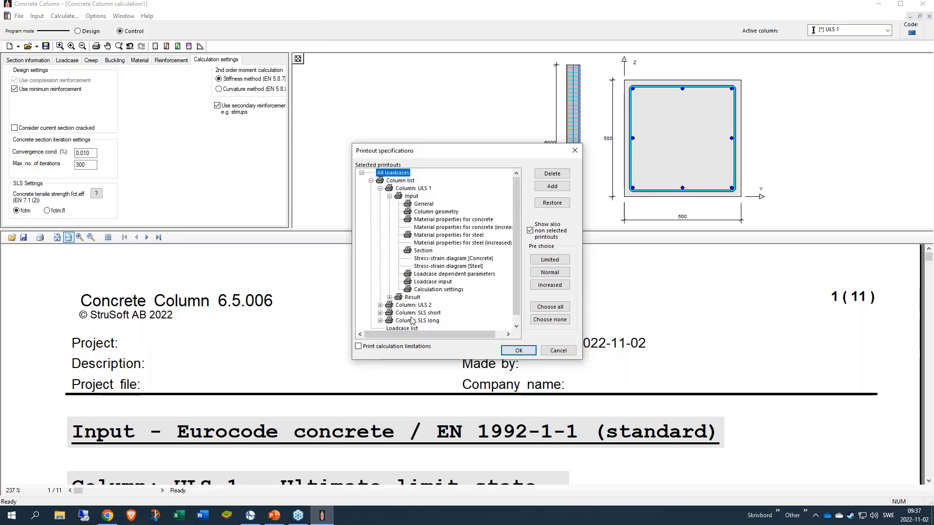
left_click(444, 228)
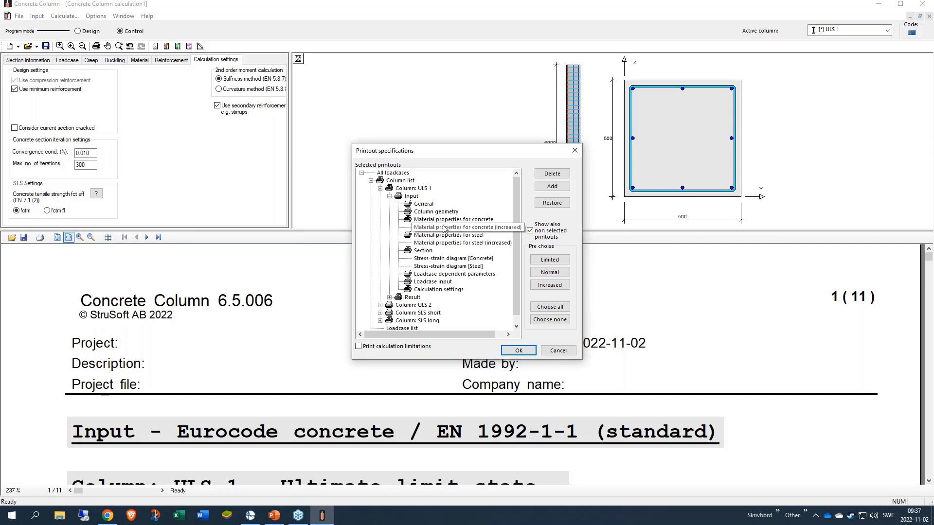
left_click(562, 187)
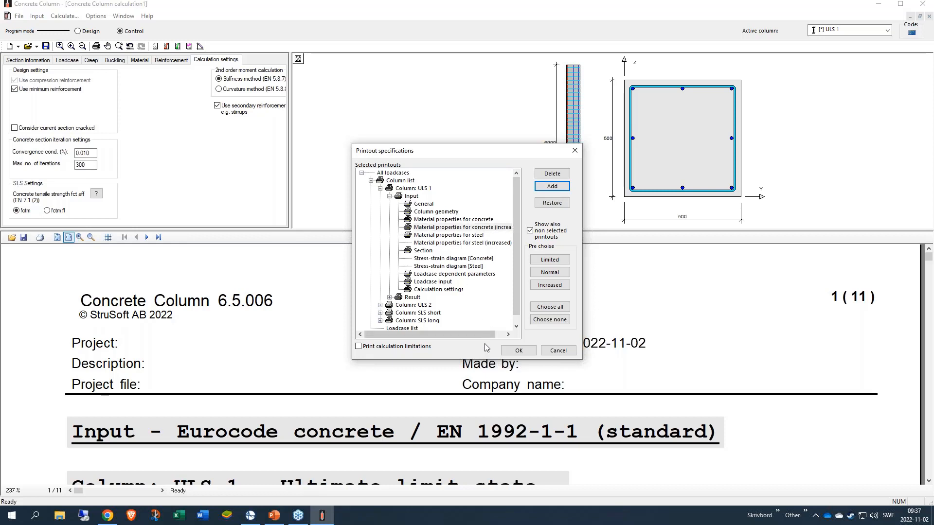
Apply the Increased printout preset and check the input and result items it includes for column ULS 1
left_click(537, 285)
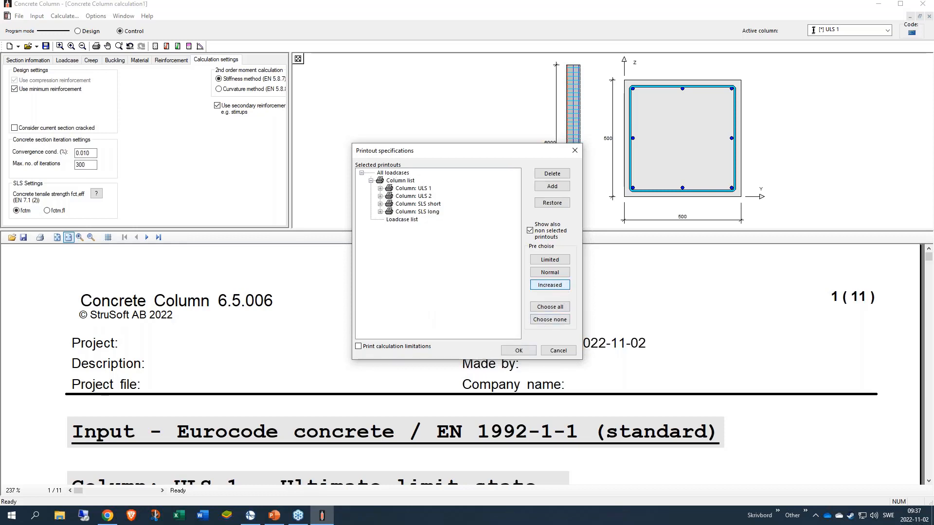
left_click(380, 188)
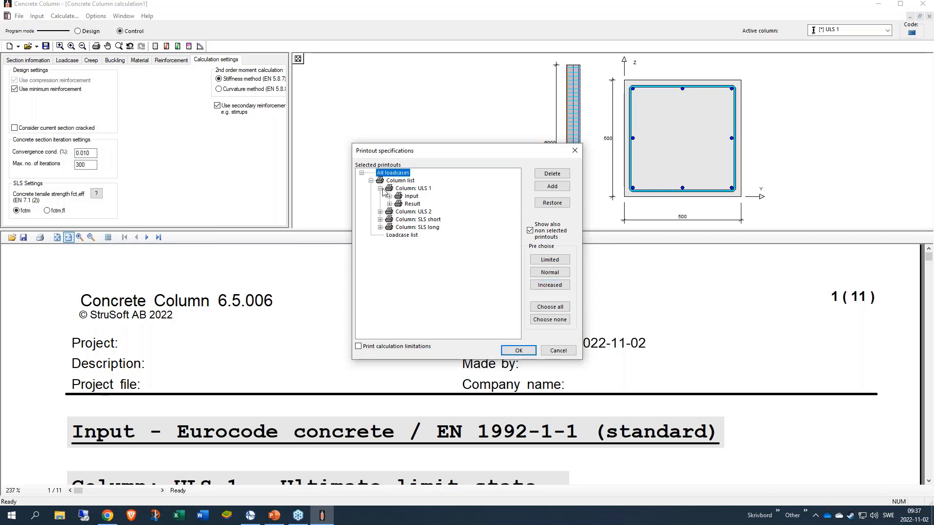
left_click(390, 196)
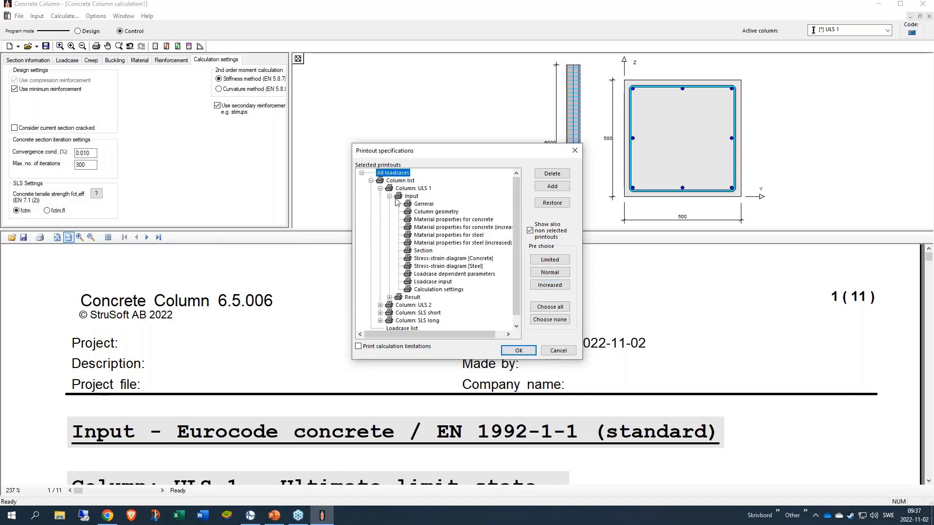
left_click(389, 298)
scroll(439, 317, "down", 1)
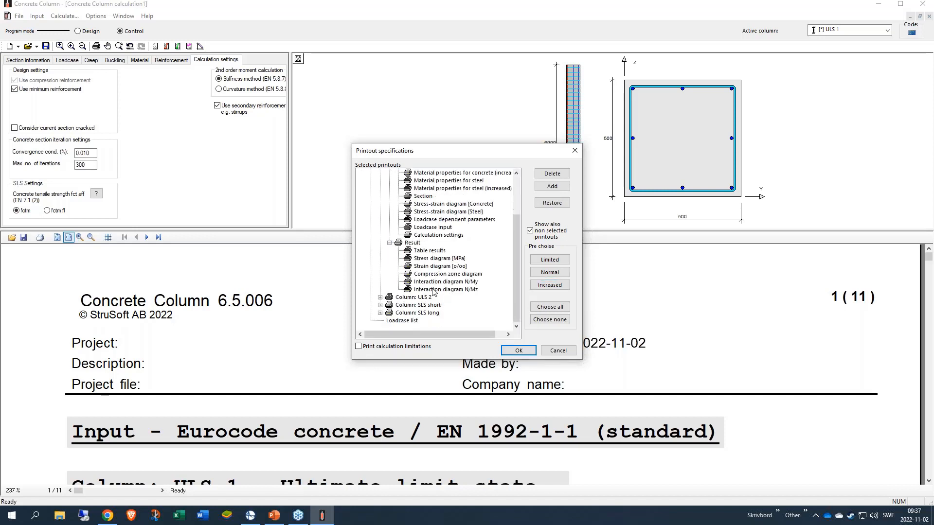
Add the Loadcase list to the selected printouts and accept the printout specification
left_click(405, 322)
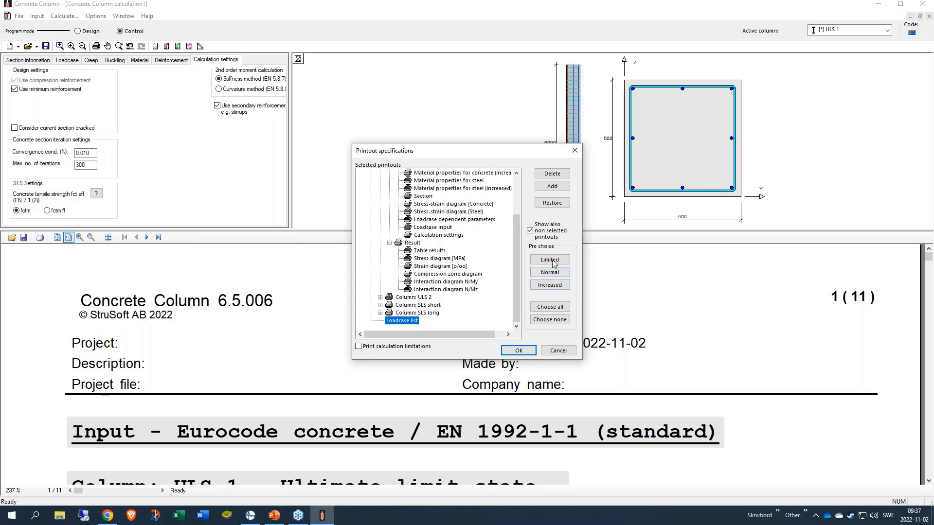
left_click(563, 185)
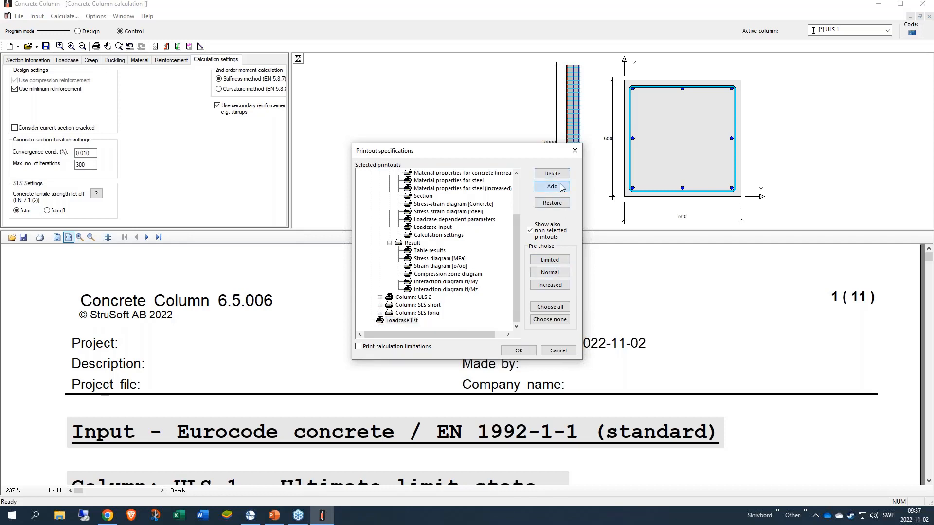
left_click(518, 351)
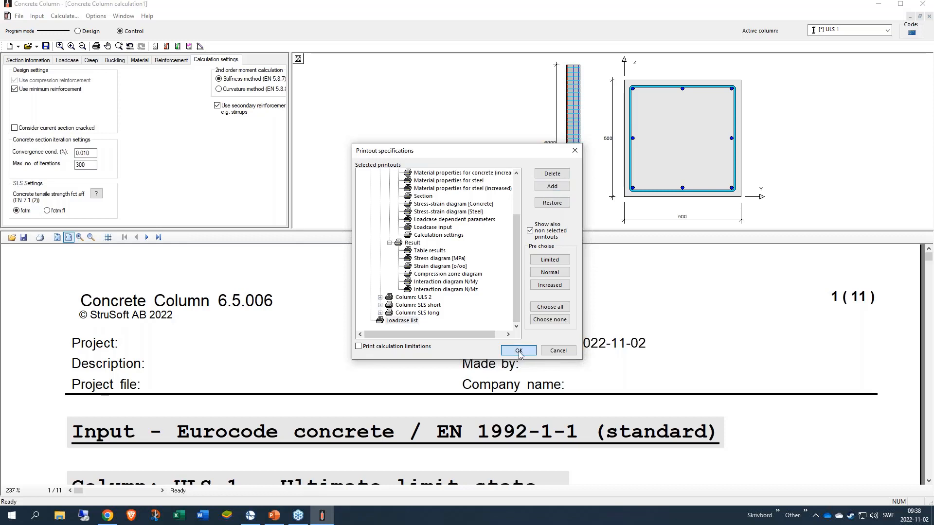
Generate the printout with the new specification and close the separate ULS 1 results window
left_click(19, 16)
left_click(73, 117)
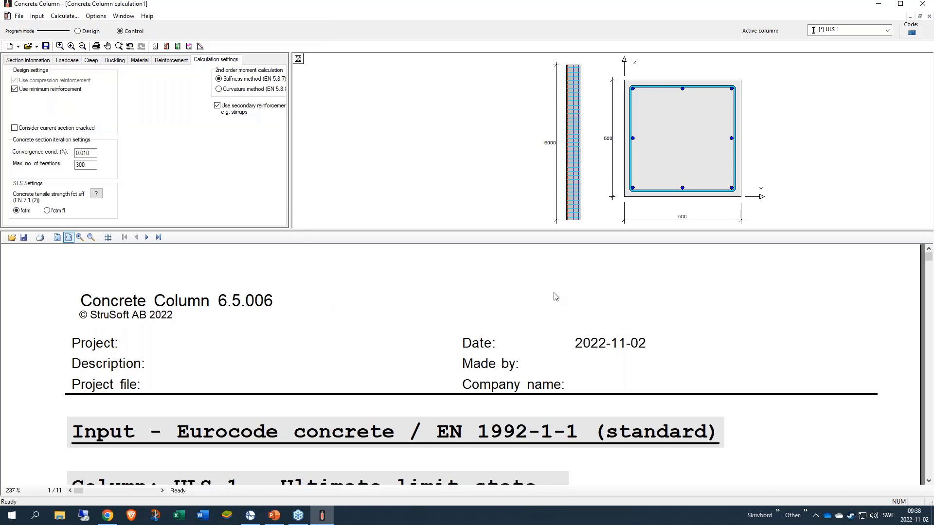
scroll(553, 294, "down", 4)
scroll(523, 324, "down", 1)
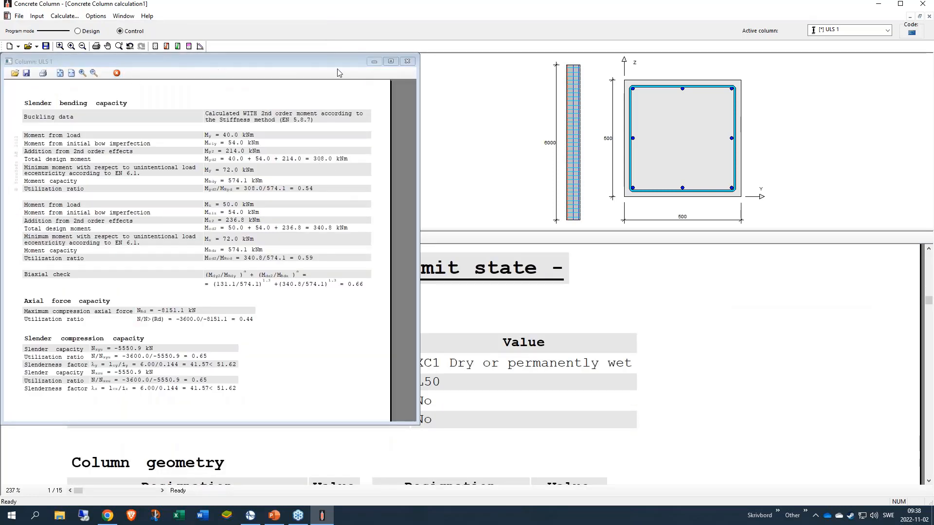
left_click(407, 61)
Review the generated printout from the general data on page 1 through to the reinforcement table on page 6
scroll(513, 306, "down", 3)
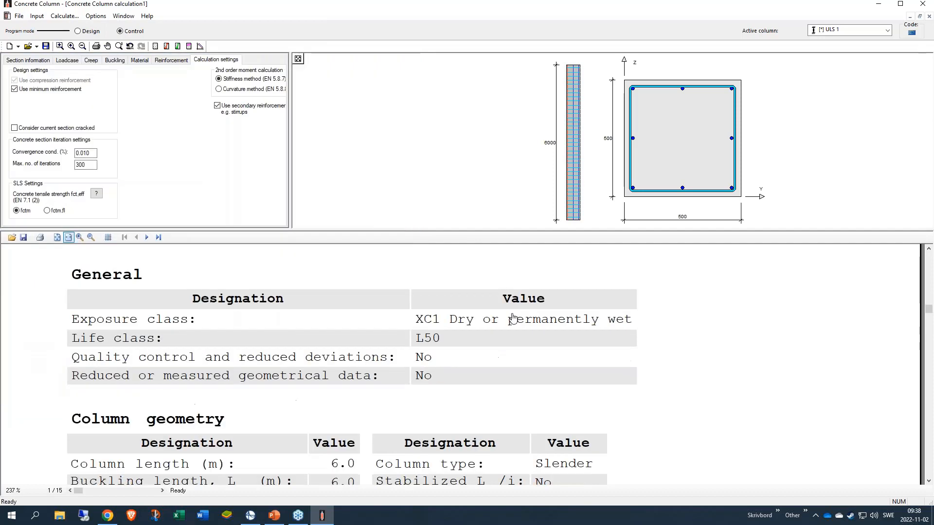
scroll(241, 308, "down", 9)
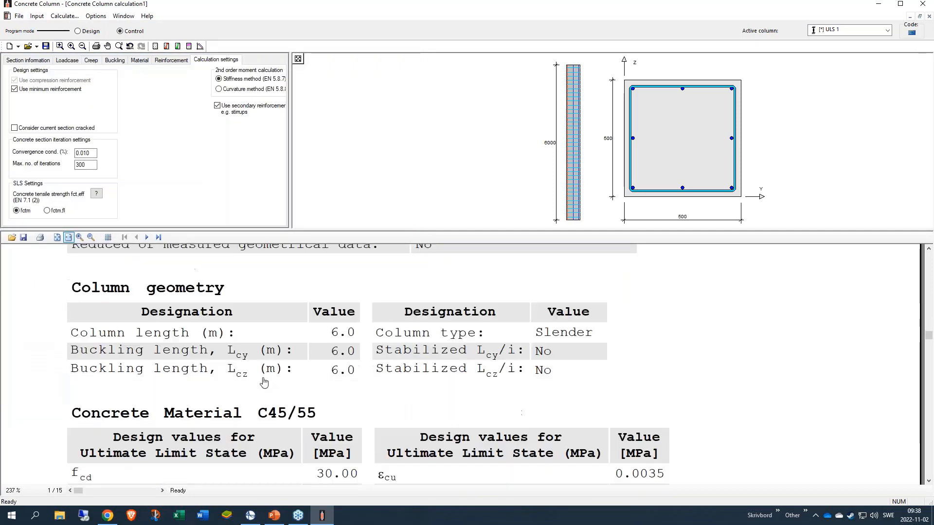
scroll(274, 405, "down", 7)
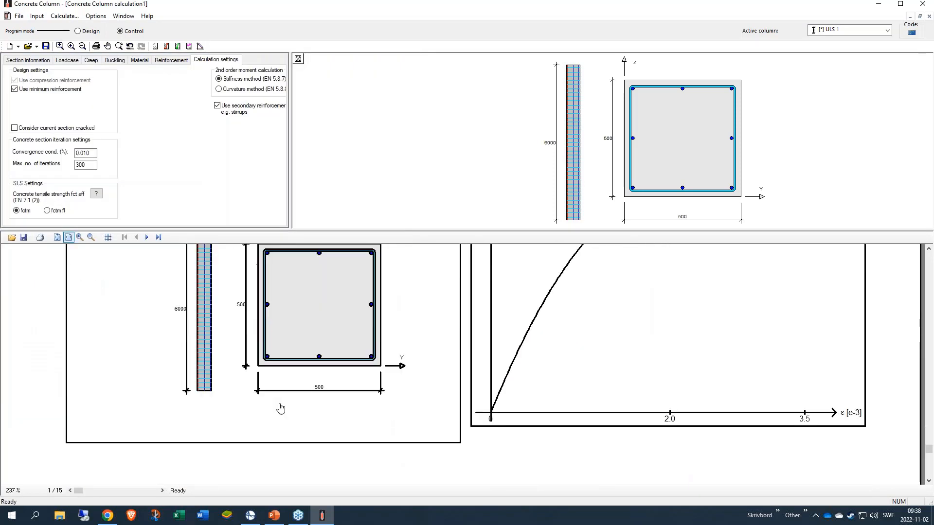
left_click(162, 491)
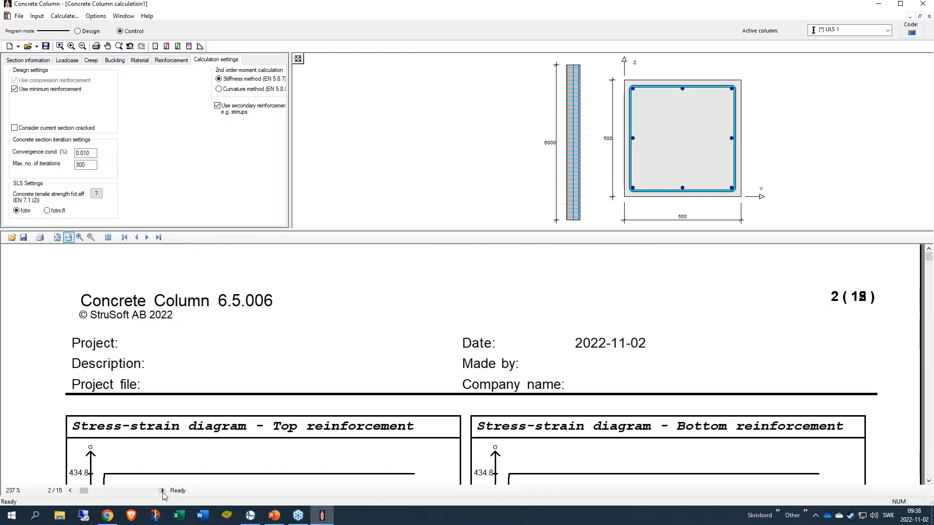
left_click(162, 491)
left_click(162, 491)
left_click(162, 491)
left_click(162, 491)
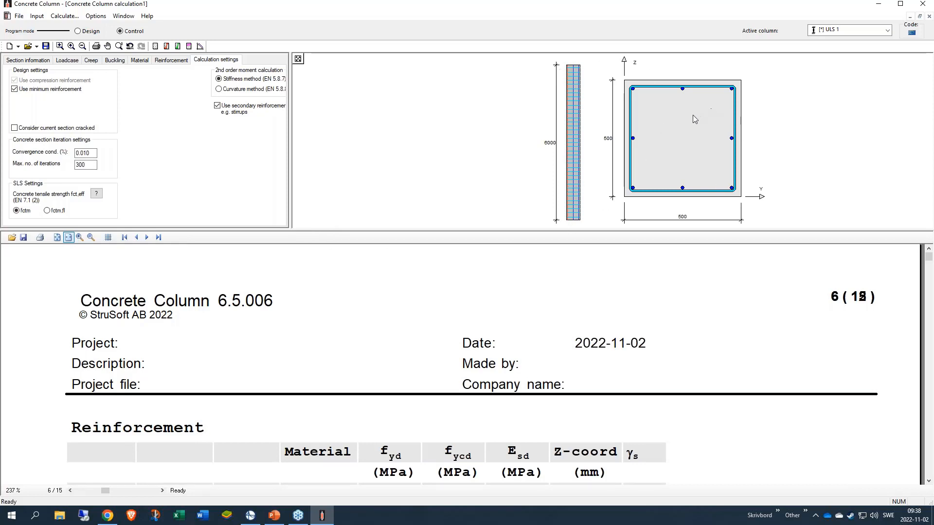
Display the stress diagram for ULS 1 and examine its peak and zero-stress ends over the section
left_click(166, 47)
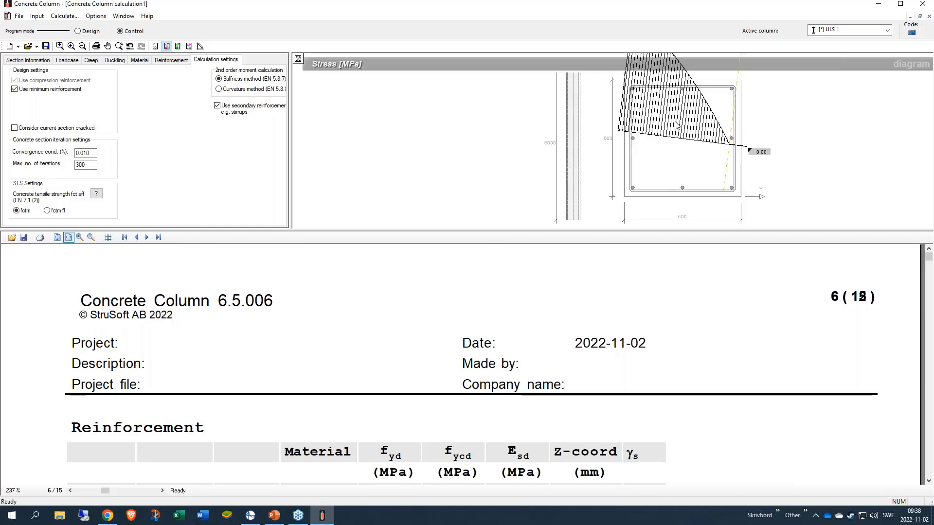
mouse_move(675, 122)
middle_mouse_down()
mouse_move(660, 148)
mouse_move(603, 191)
middle_mouse_up()
scroll(565, 179, "down", 1)
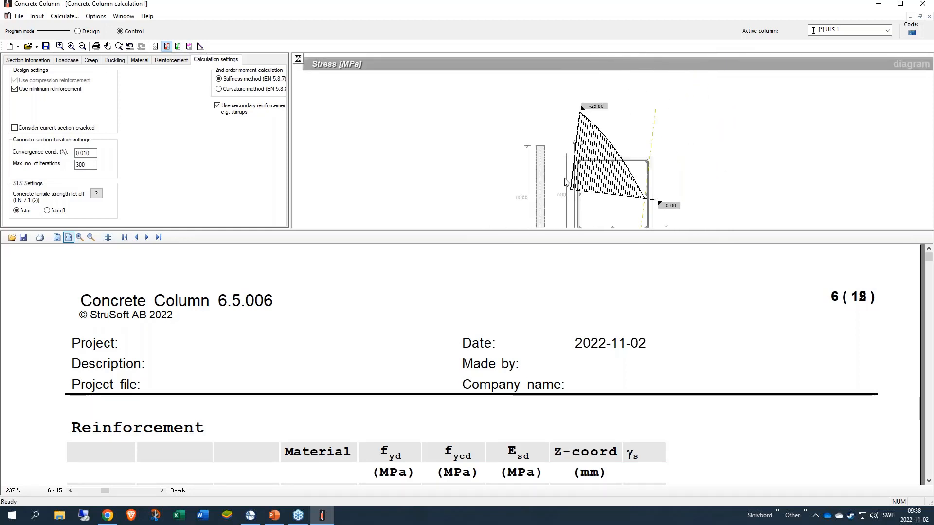
scroll(657, 214, "up", 2)
middle_click_drag(527, 127, 557, 195)
middle_click_drag(570, 110, 564, 167)
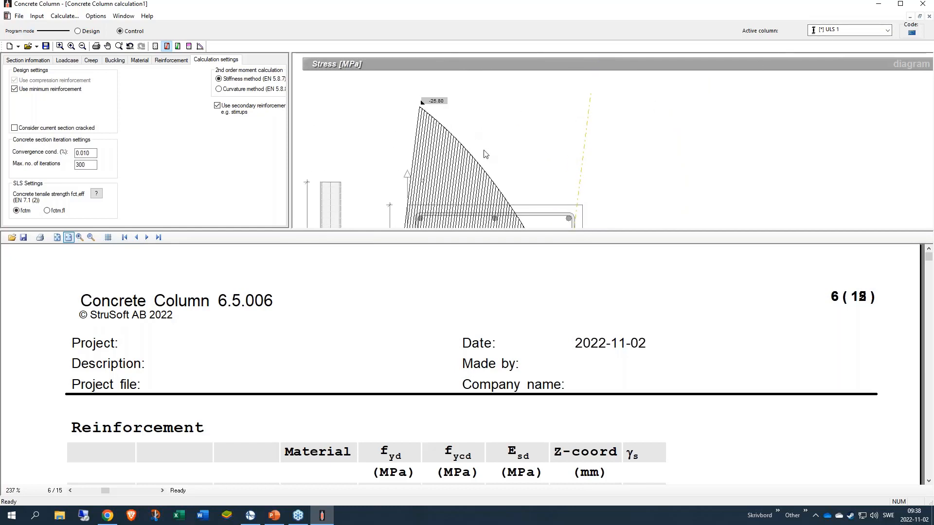
middle_click_drag(524, 210, 488, 182)
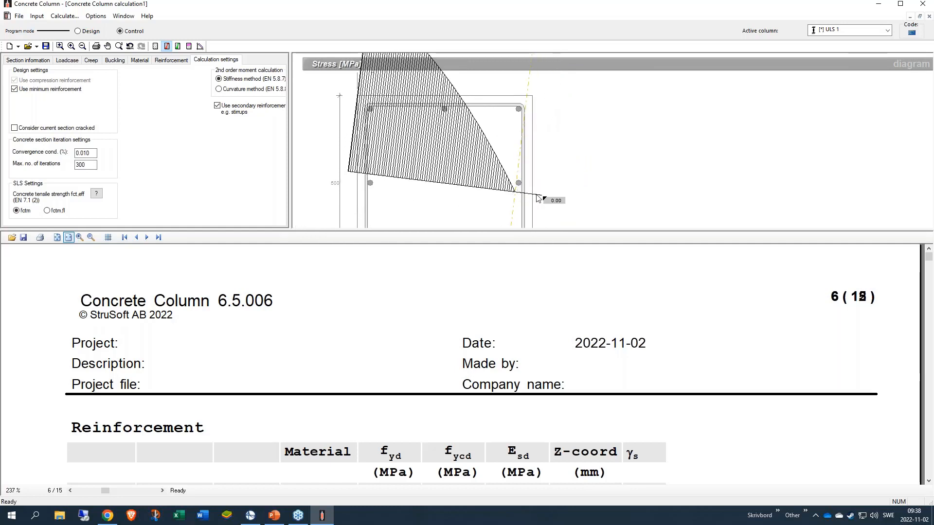
scroll(538, 198, "down", 3)
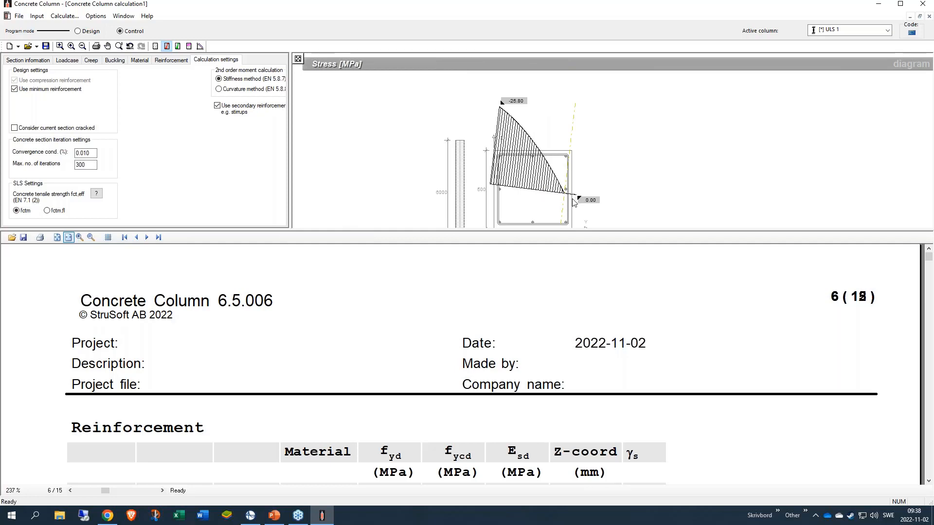
Display the strain diagram for ULS 1 and examine the strains at both ends of the section
left_click(178, 47)
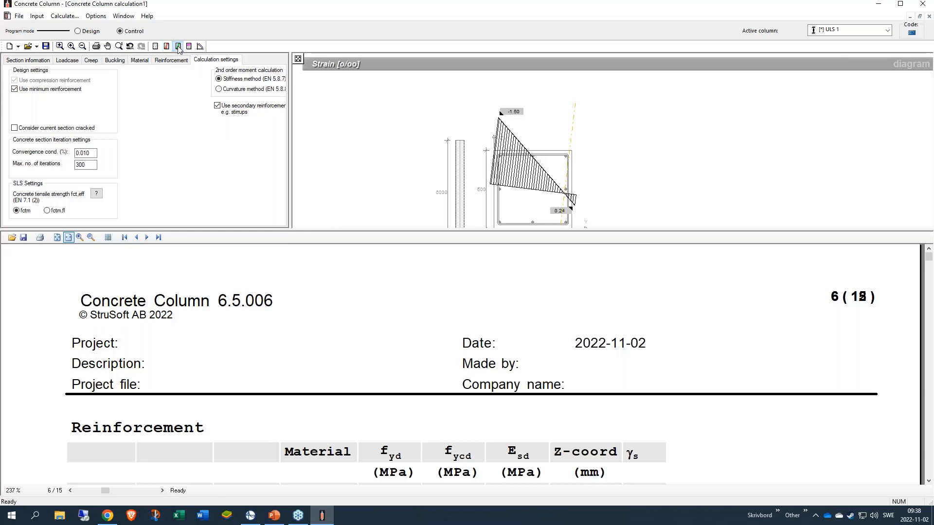
scroll(515, 165, "up", 2)
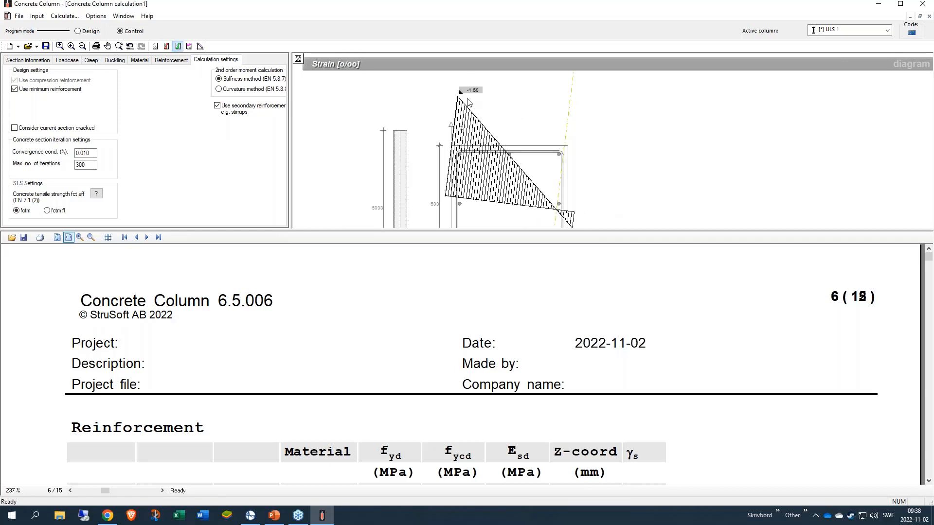
scroll(625, 192, "down", 2)
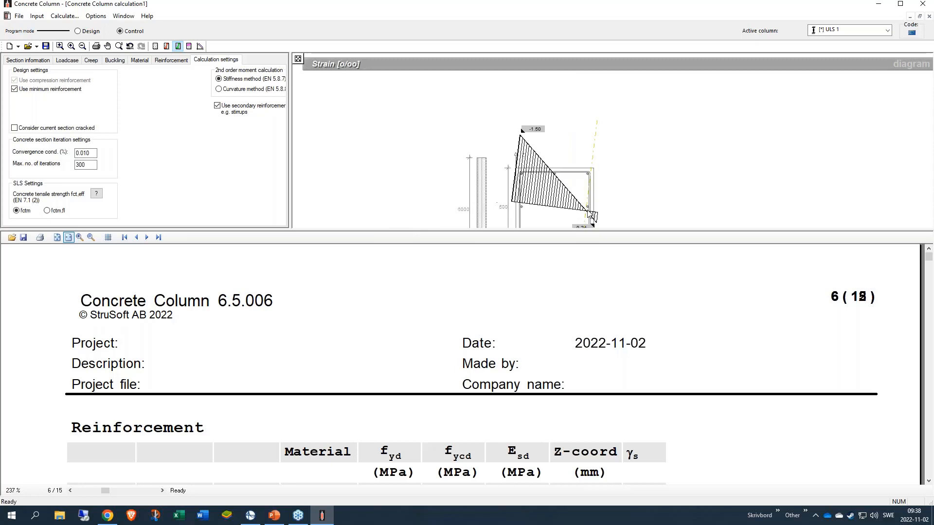
scroll(608, 165, "up", 2)
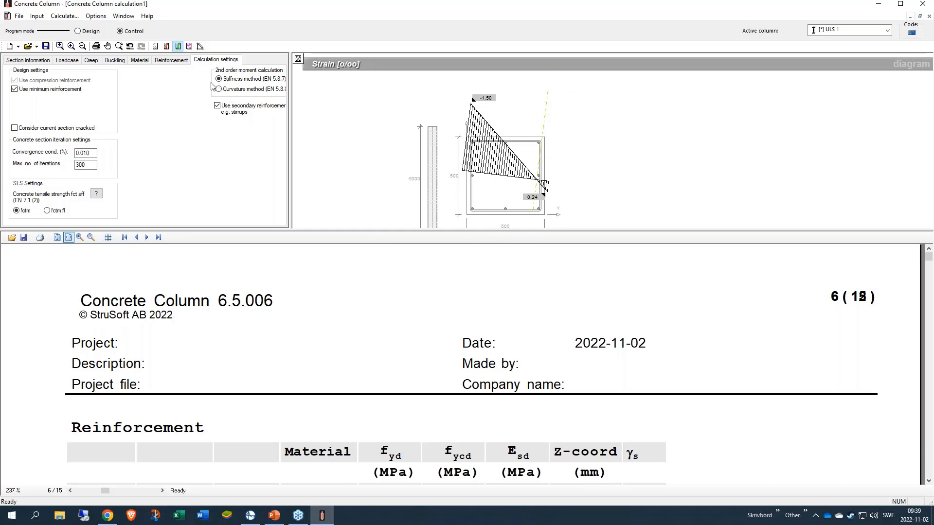
Display the compression zone diagram for ULS 1 and examine its boundary across the column section
left_click(189, 47)
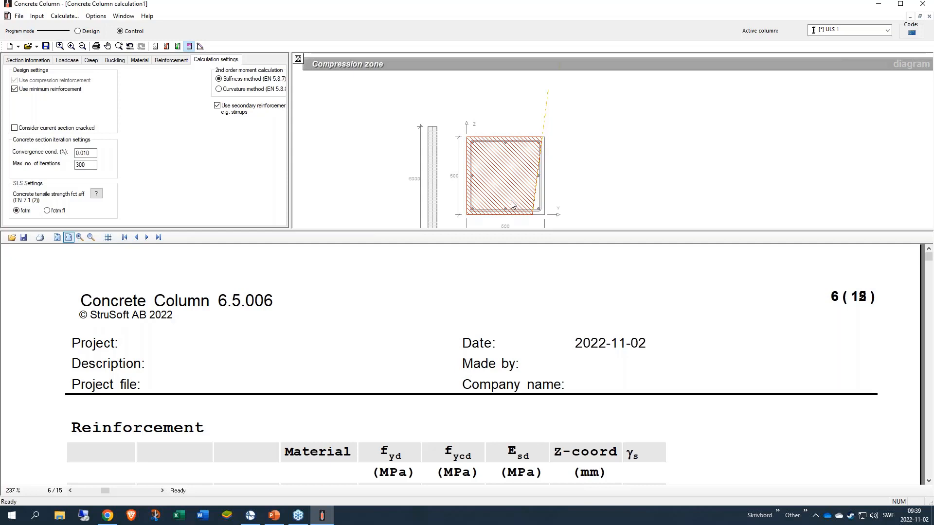
scroll(510, 214, "up", 2)
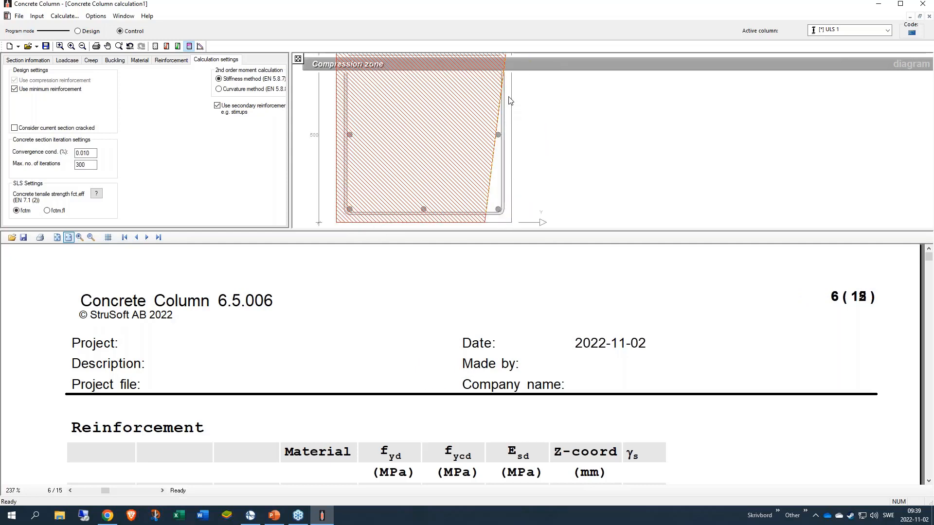
scroll(520, 127, "down", 2)
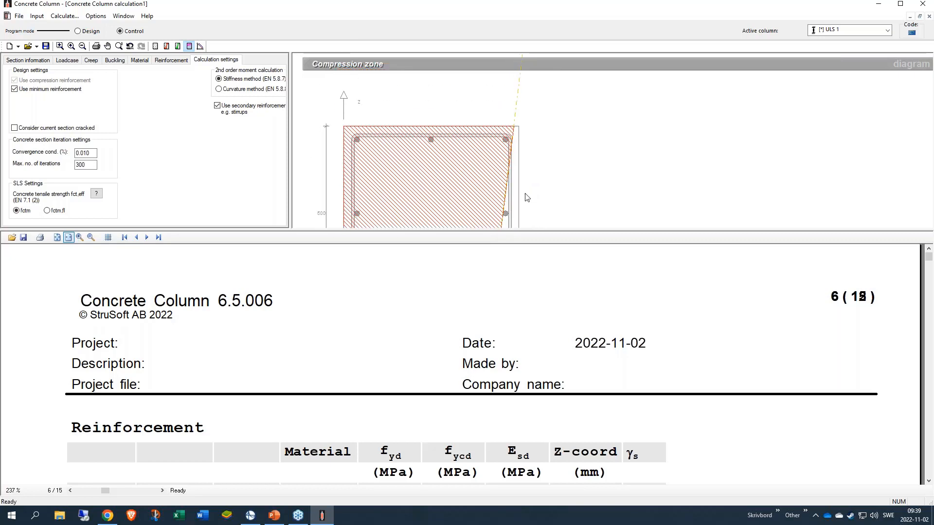
scroll(523, 160, "up", 2)
middle_click_drag(522, 147, 529, 113)
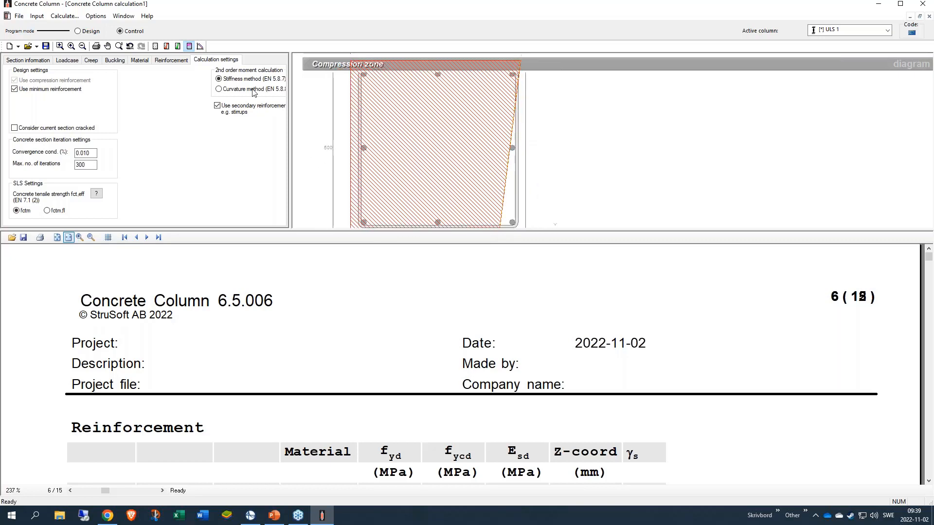
View the interaction diagrams of axial force against My and then against Mz for ULS 1
left_click(200, 46)
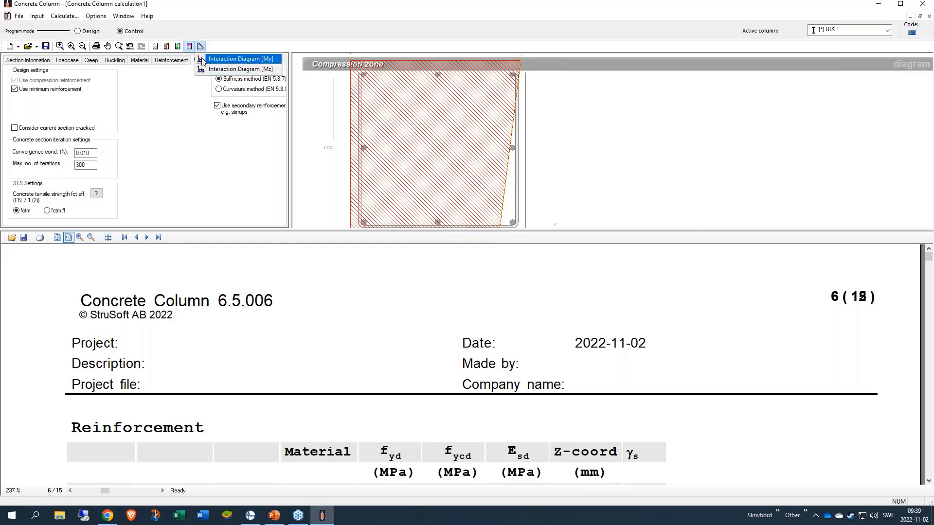
left_click(234, 59)
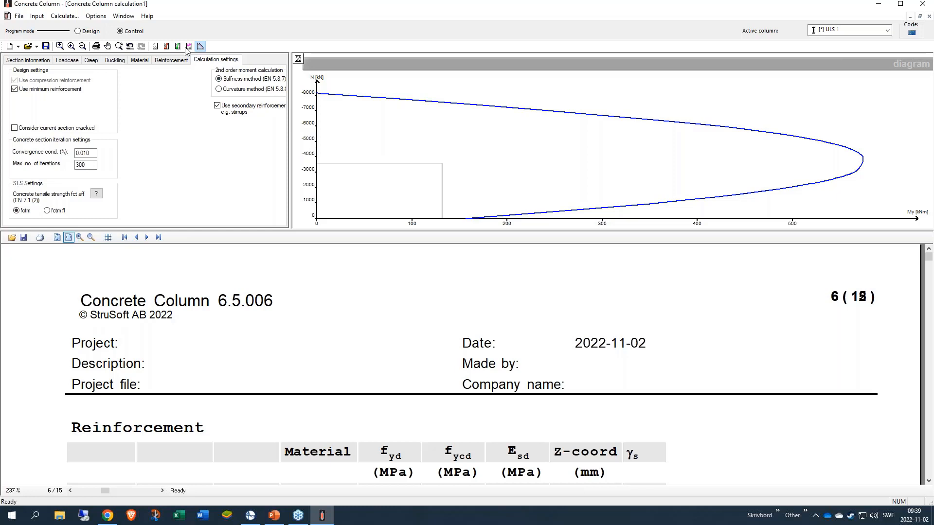
left_click(200, 45)
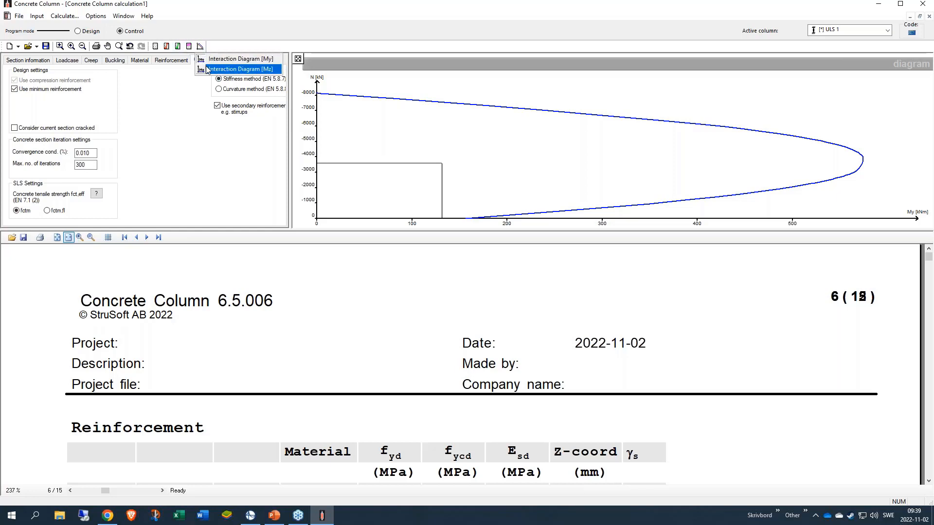
left_click(228, 69)
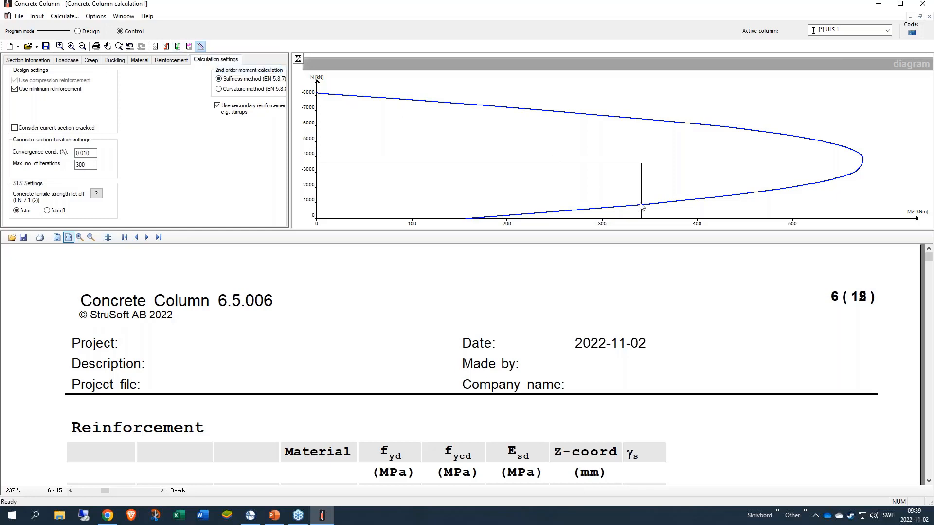